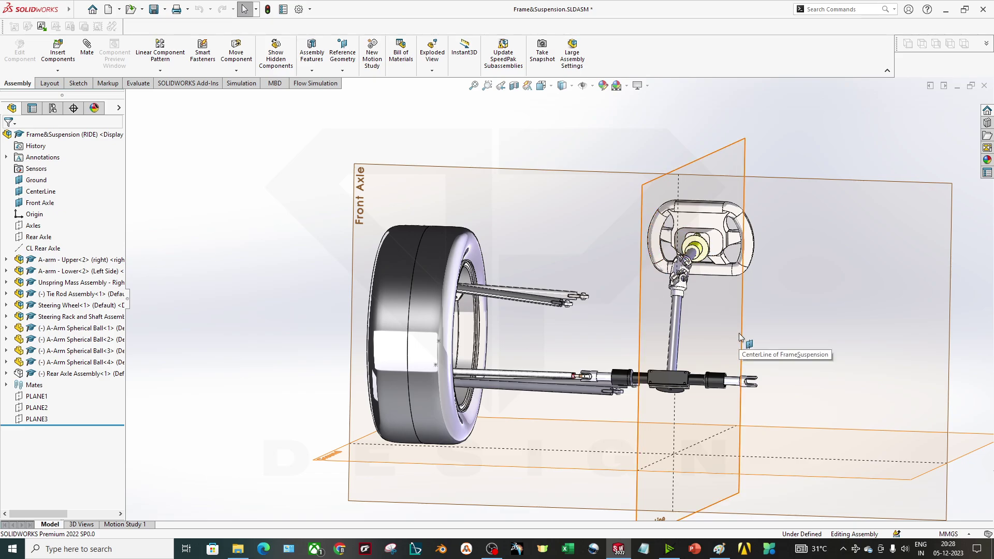
Hide the Tire component of the Wheel Assembly to expose the rim and A-arm mounts
middle_drag(700, 281, 650, 226)
scroll(733, 331, down, 3)
scroll(739, 334, up, 2)
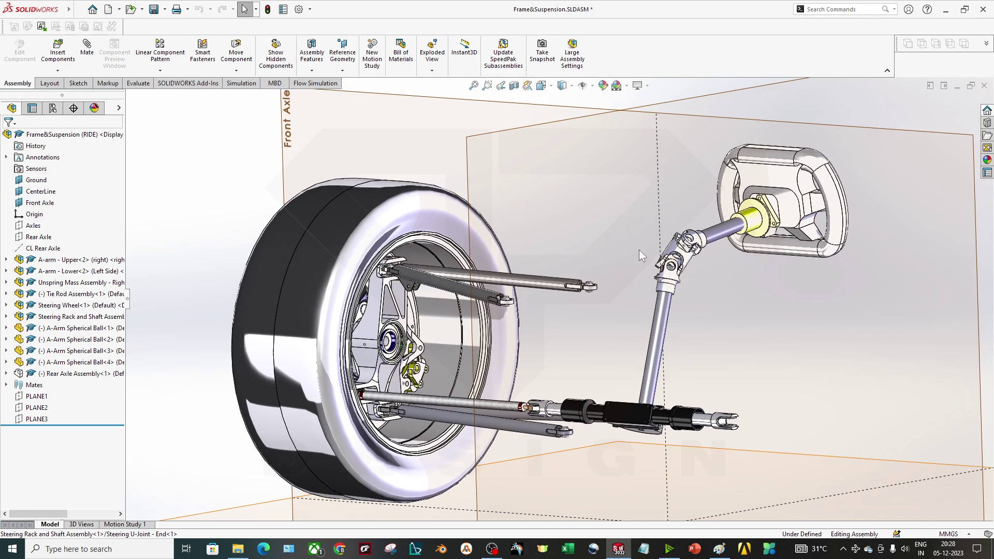
right_click(282, 212)
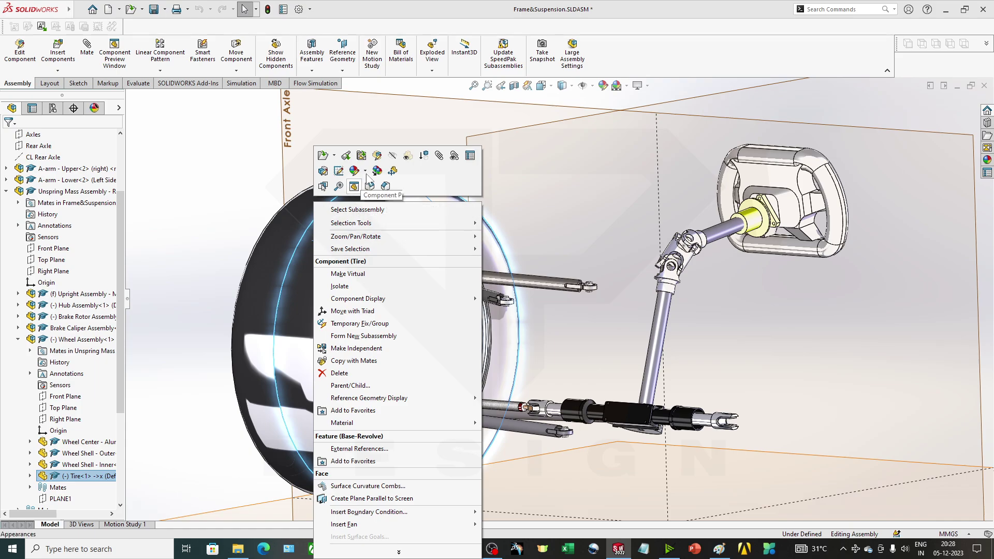
click(407, 157)
right_click(353, 191)
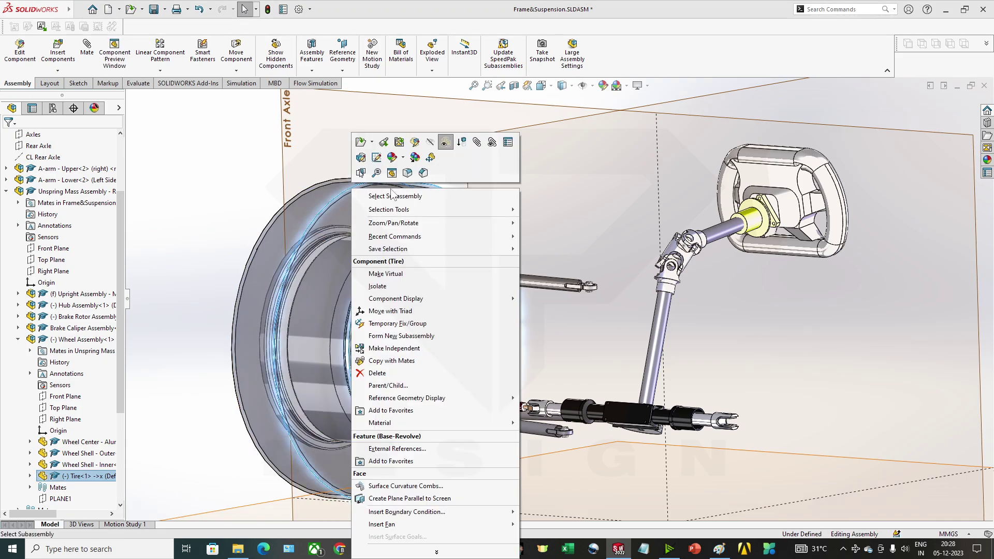
click(445, 142)
scroll(457, 295, up, 6)
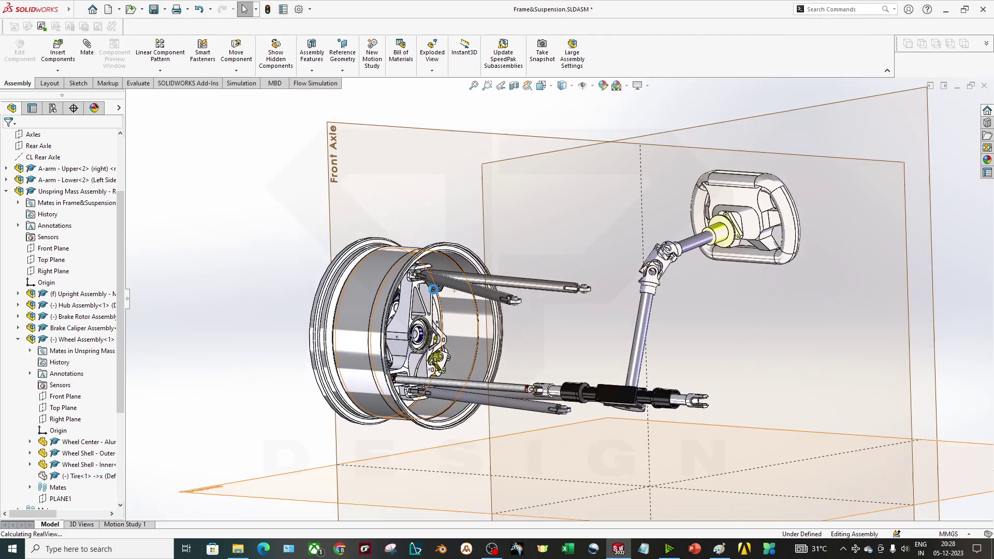
Examine the upper and lower A-arms, the tie rod and their wheel-side mounts from the front and at several angles
key(space)
click(458, 294)
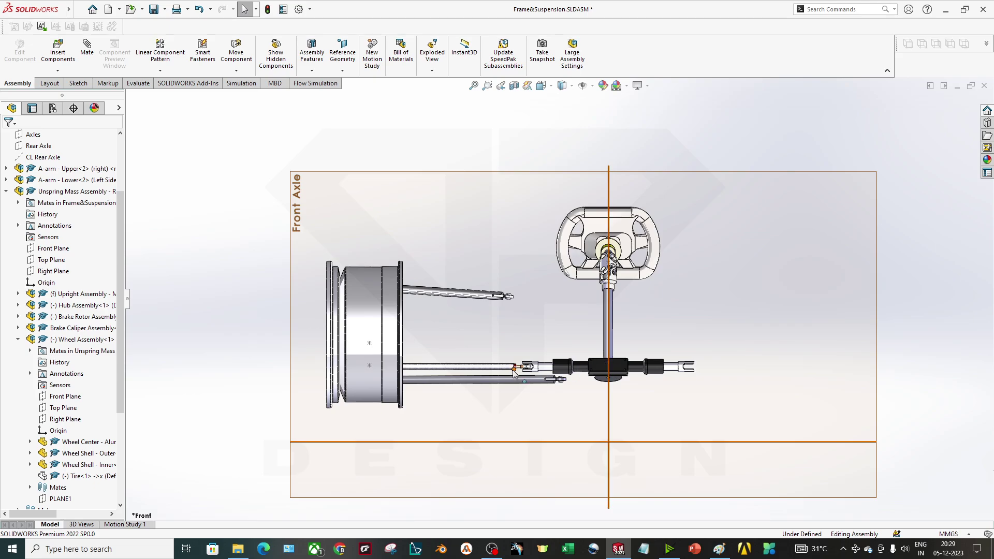
scroll(606, 365, down, 1)
middle_drag(563, 364, 406, 309)
scroll(406, 309, down, 3)
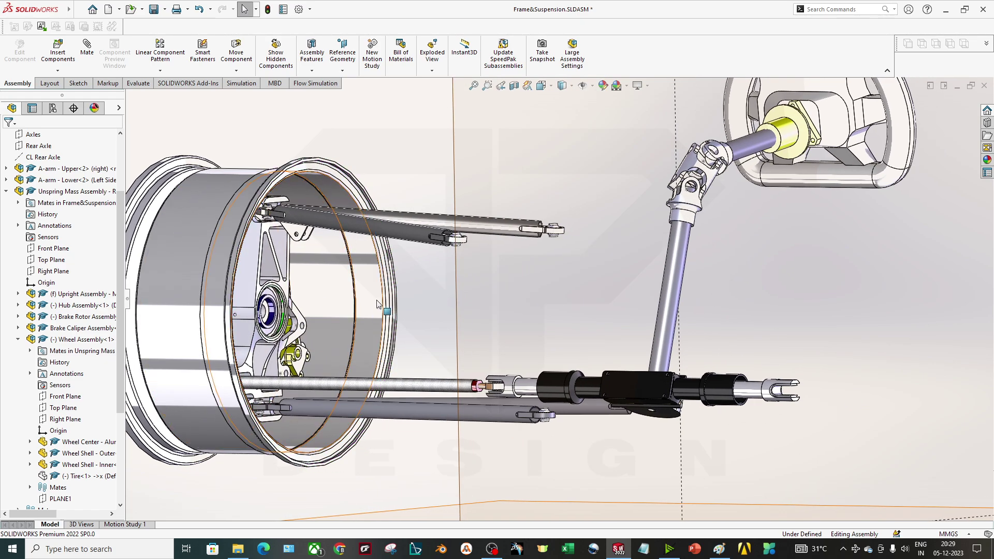
scroll(247, 240, down, 2)
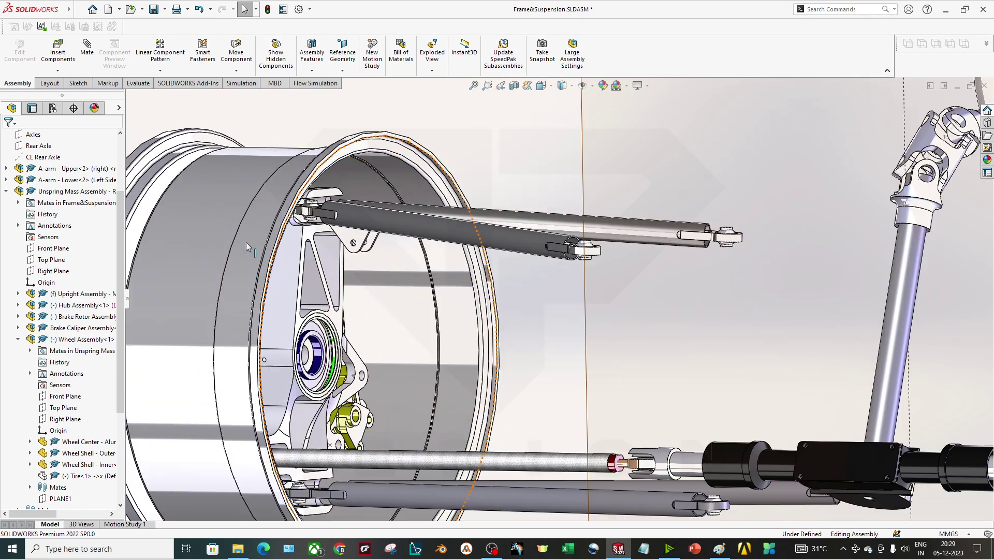
middle_drag(246, 240, 290, 248)
middle_drag(357, 489, 456, 422)
scroll(599, 291, up, 3)
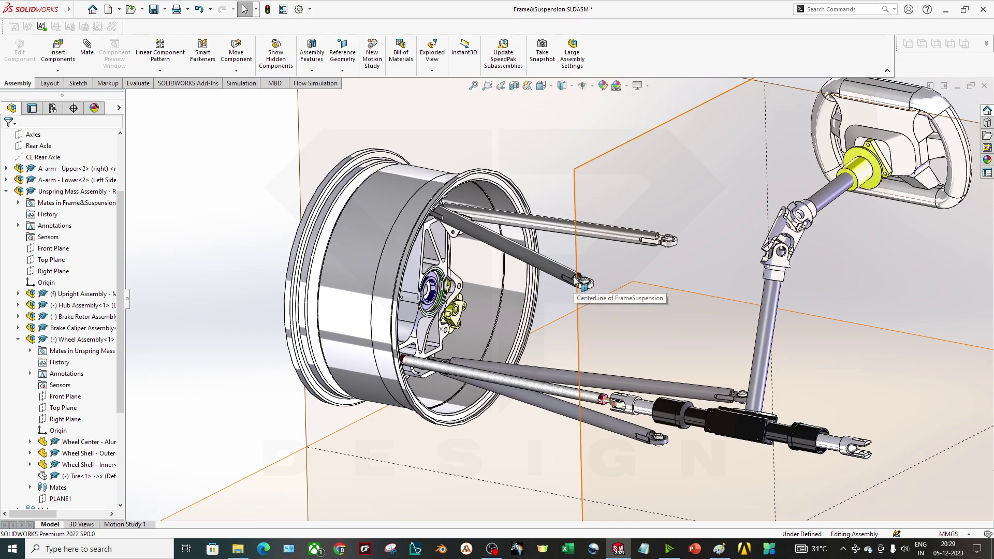
middle_drag(575, 298, 548, 311)
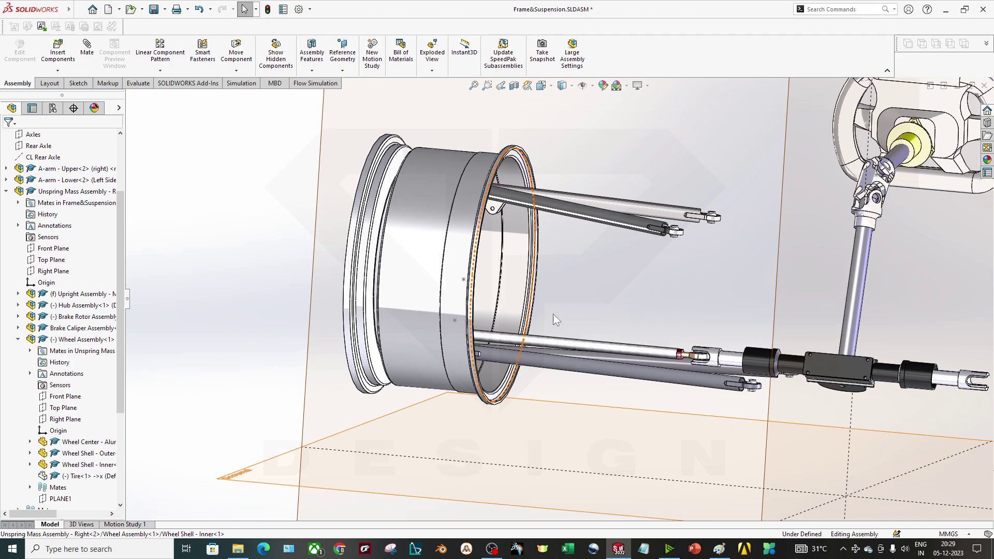
scroll(626, 331, up, 3)
View the assembly squarely from the front, covering the wheel, A-arms, steering rack and centerline plane
key(space)
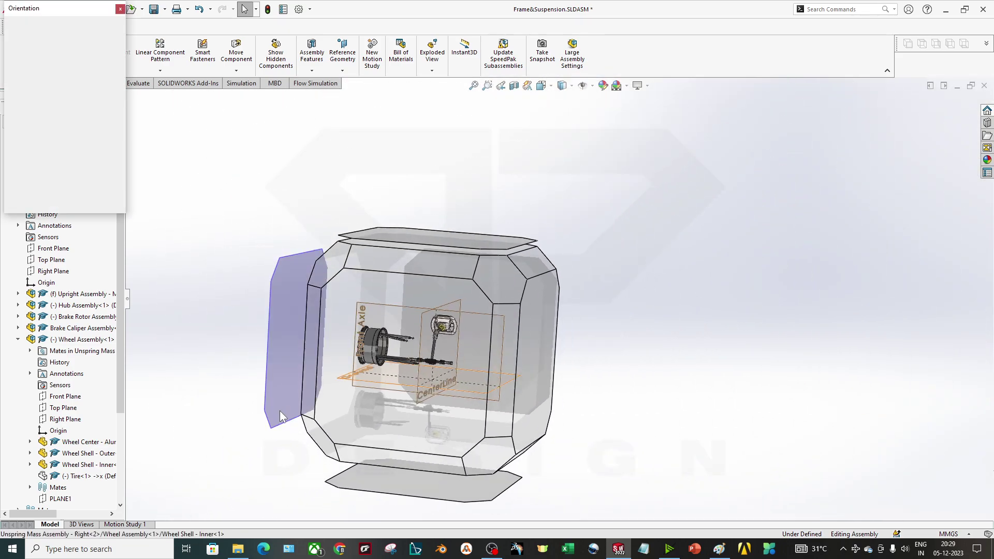
click(482, 325)
scroll(601, 331, down, 5)
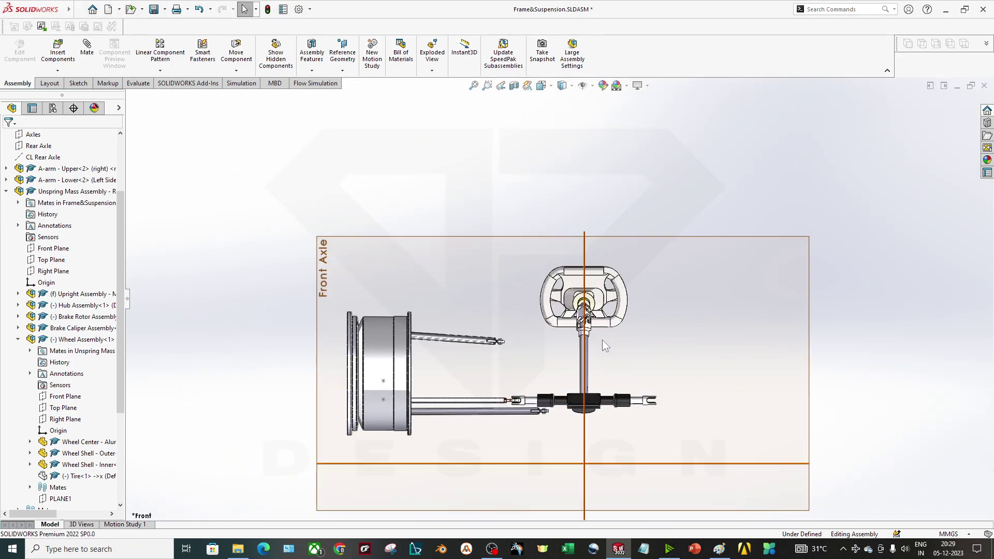
ctrl+middle_drag(513, 386, 574, 242)
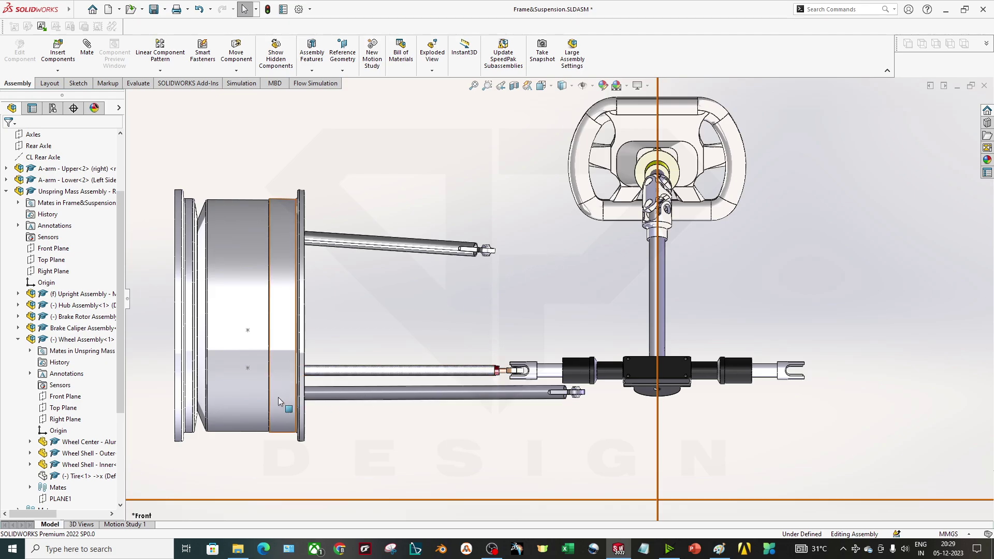
key(f)
key(z)
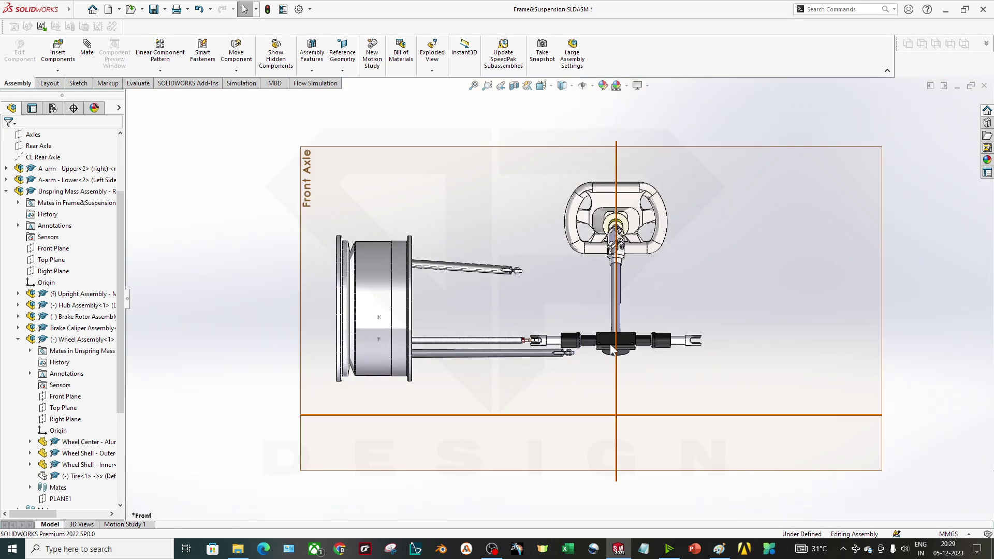
key(shift+z)
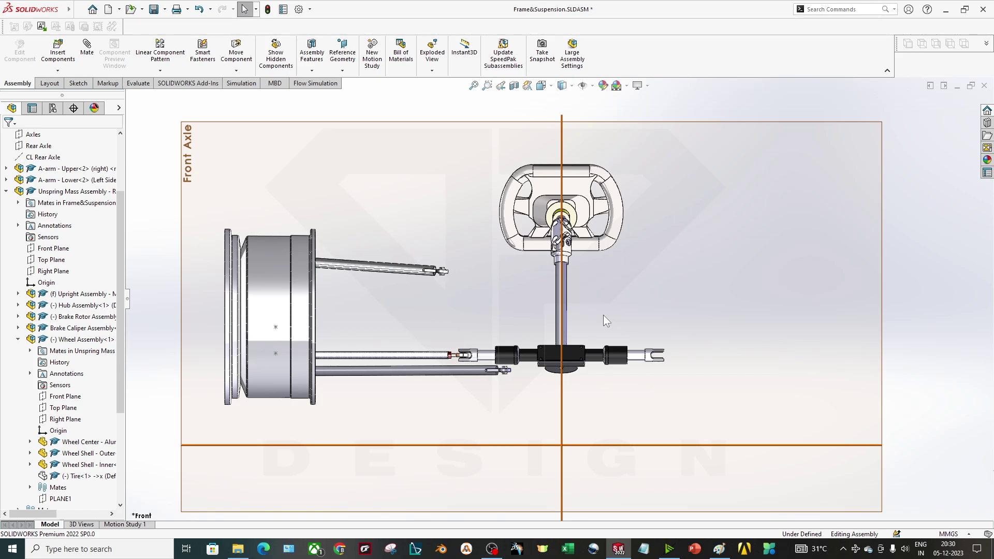
Switch to Paint and draw a tall black rectangle representing the wheel in the canvas's left part
click(719, 549)
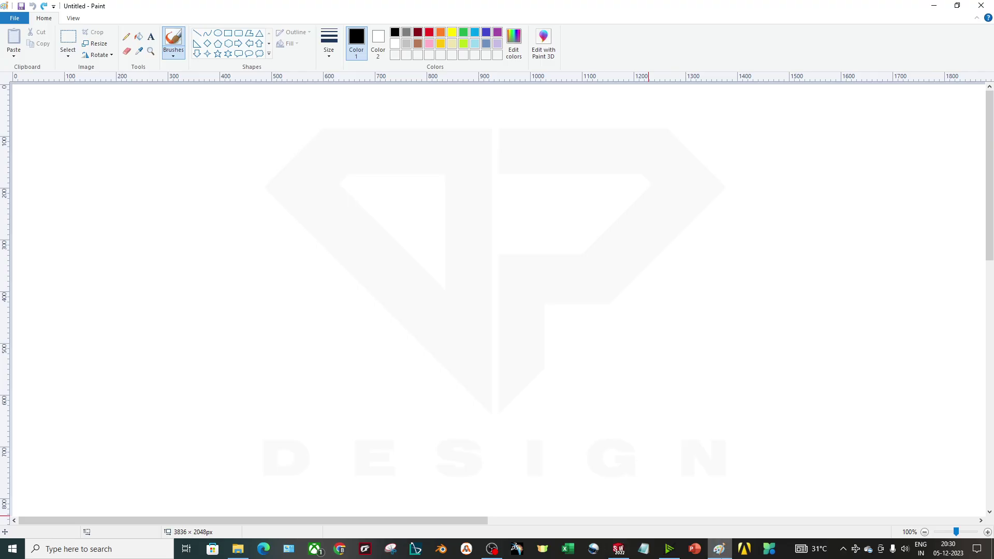
click(228, 33)
mouse_move(177, 162)
mouse_down()
mouse_move(256, 251)
mouse_move(348, 433)
mouse_move(296, 462)
mouse_up()
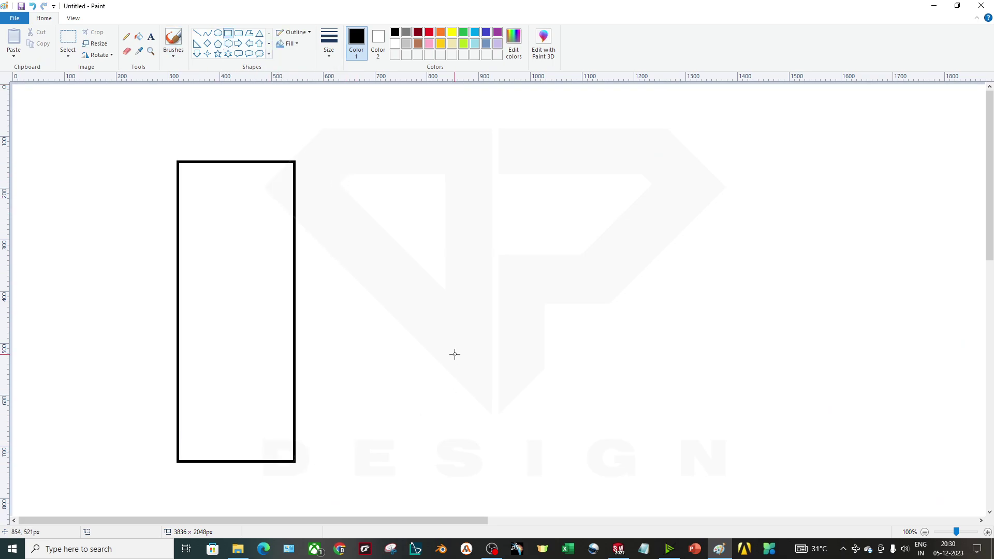
click(197, 33)
drag(295, 238, 514, 275)
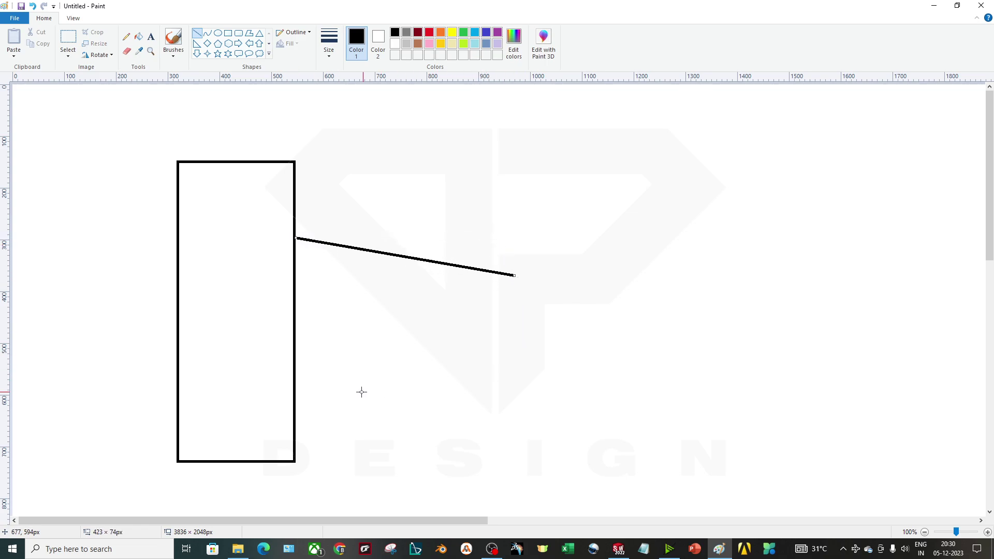
drag(299, 402, 518, 406)
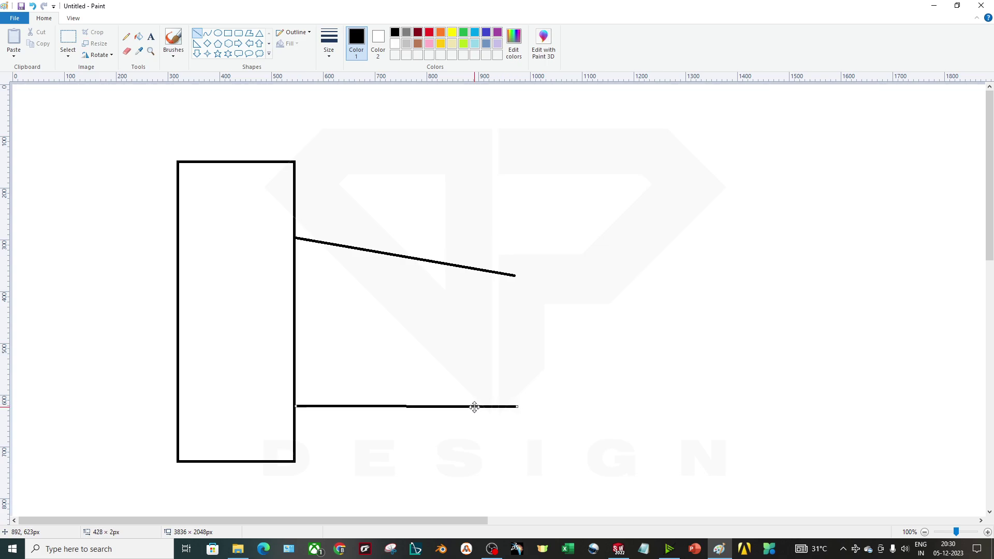
key(Delete)
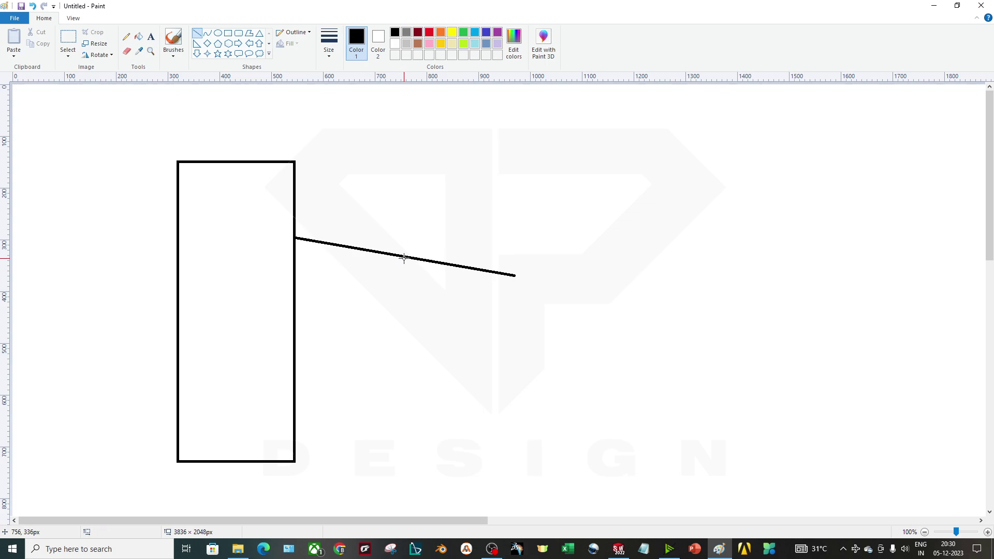
drag(524, 291, 453, 275)
key(ctrl+z)
key(ctrl+z)
Draw two red lines from the wheel's inner edge: an upper arm sloping down about 358 × 76 px and a horizontal lower arm
click(126, 37)
click(197, 33)
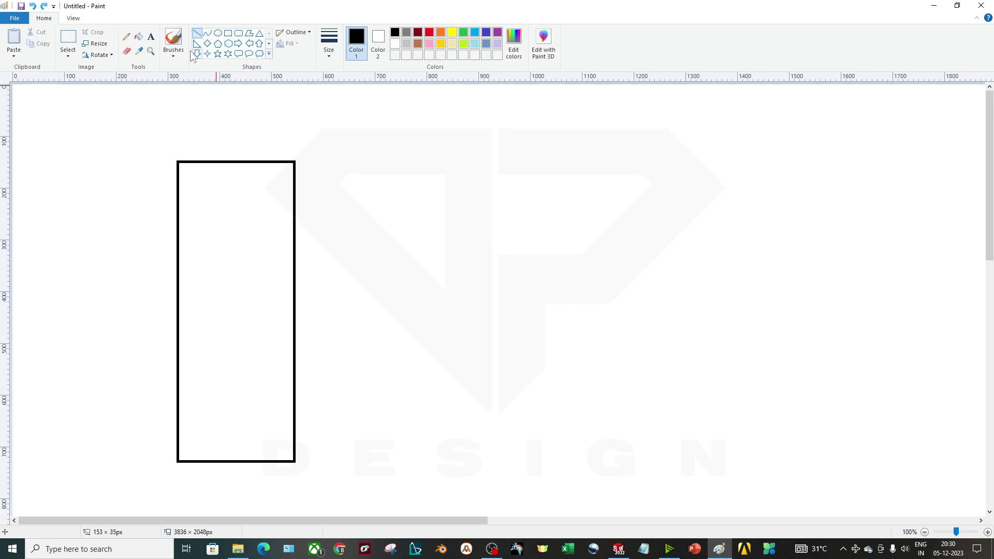
click(173, 52)
click(430, 32)
click(429, 32)
drag(295, 231, 479, 269)
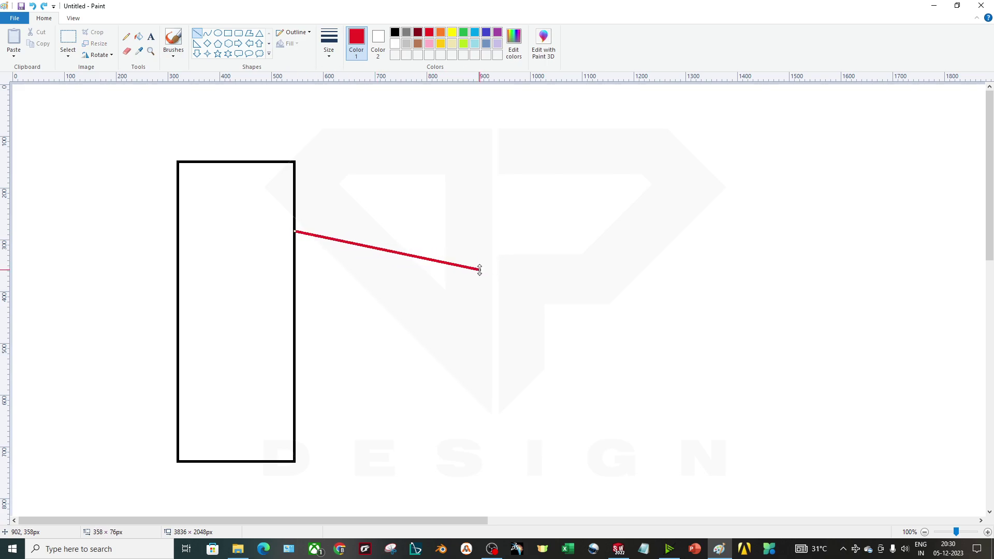
drag(295, 405, 486, 405)
click(609, 422)
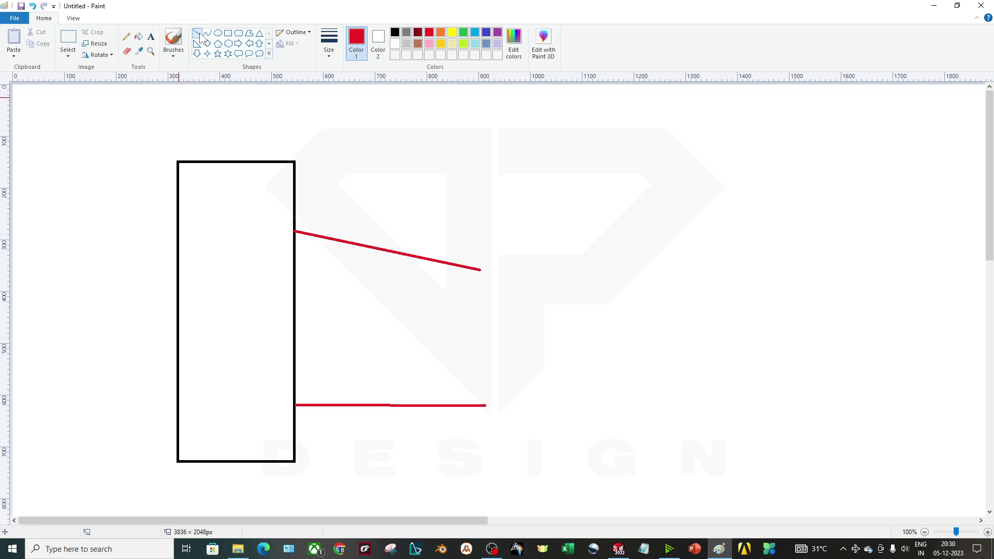
Sketch a nearly vertical dashed red vehicle centerline freehand with the Pencil, well inboard of the arms
click(293, 32)
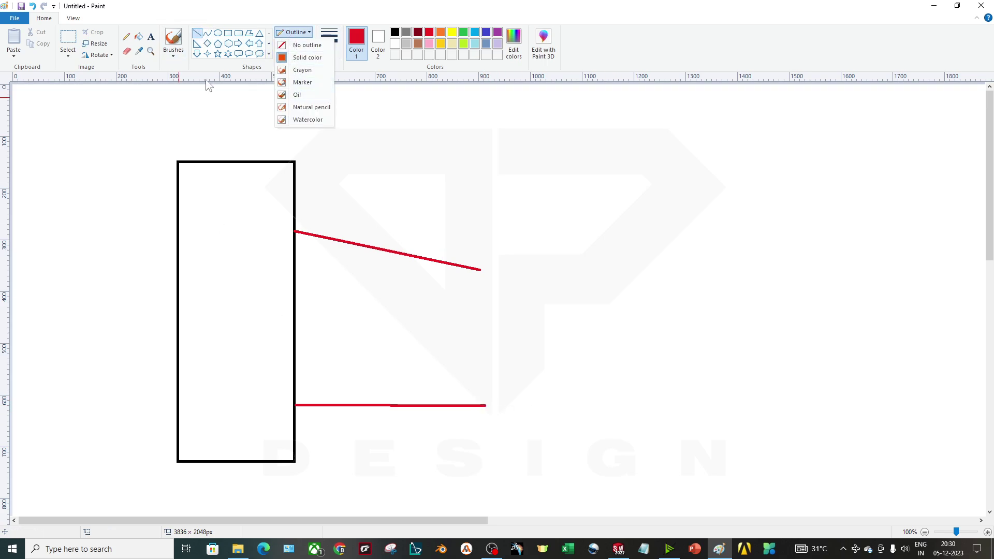
click(127, 37)
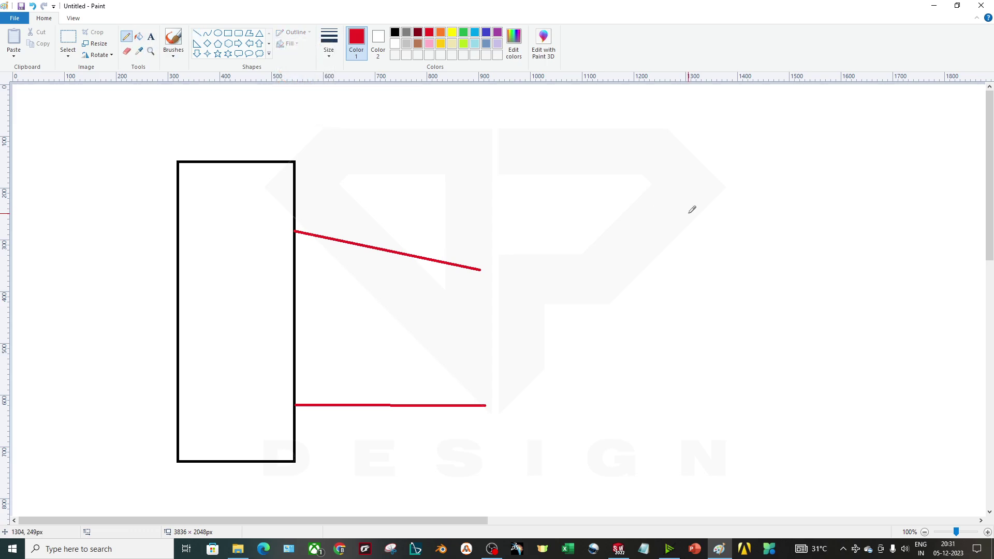
drag(733, 125, 766, 477)
drag(731, 150, 732, 162)
drag(734, 209, 736, 231)
drag(744, 275, 753, 321)
drag(757, 369, 759, 391)
Draw an indigo ground line about 1622 px long along the wheel's bottom edge and past the centerline
click(197, 33)
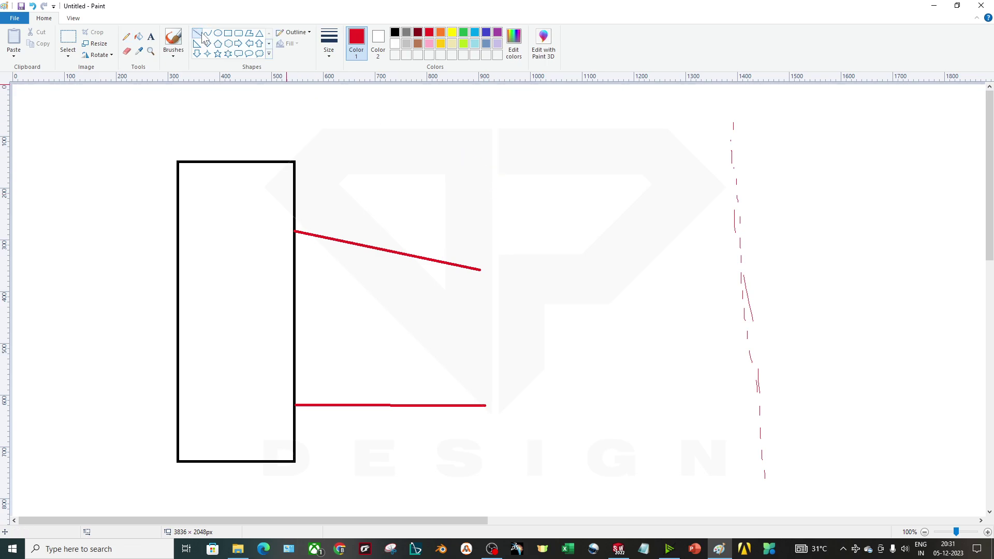
click(418, 33)
click(463, 33)
click(486, 34)
mouse_move(98, 456)
mouse_down()
mouse_move(799, 473)
mouse_move(935, 455)
mouse_move(923, 464)
mouse_up()
click(908, 520)
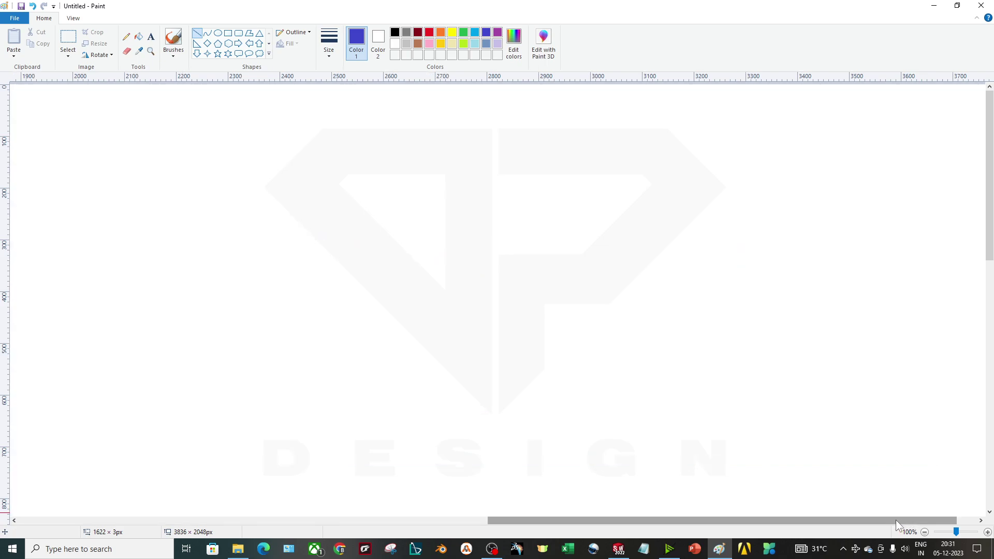
drag(611, 517, 142, 521)
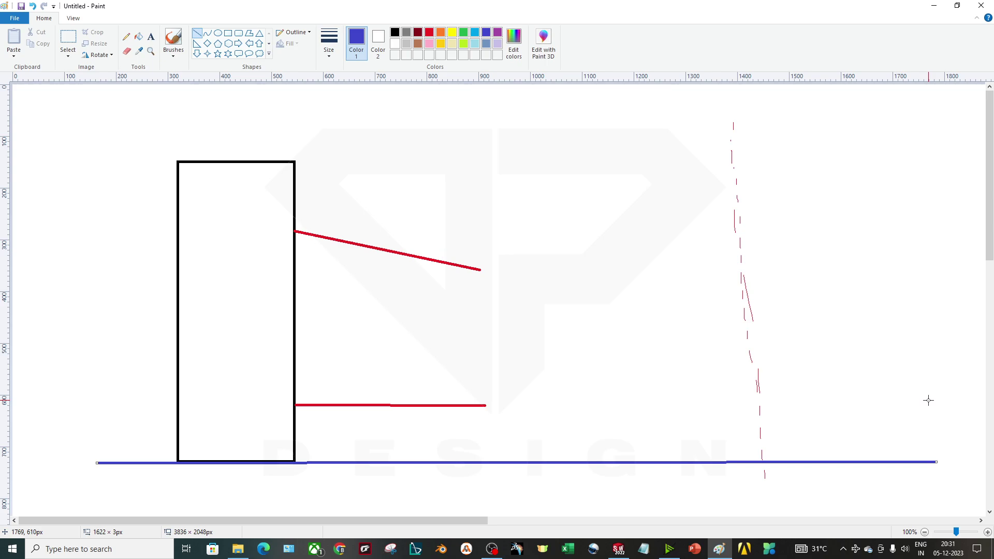
Extend both arms with dashed indigo pencil strokes until they meet beyond the centerline, and mark the meeting point IC
click(127, 37)
mouse_move(484, 273)
mouse_down()
mouse_move(782, 356)
mouse_move(901, 378)
mouse_move(931, 400)
mouse_up()
mouse_move(487, 406)
mouse_down()
mouse_move(901, 408)
mouse_move(948, 405)
mouse_move(954, 394)
mouse_move(947, 399)
mouse_move(957, 403)
mouse_up()
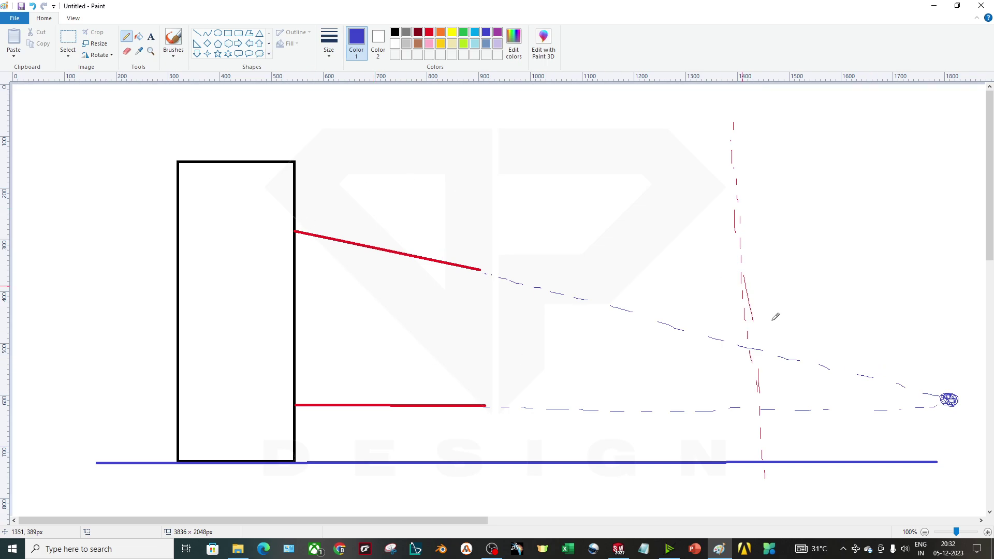
mouse_move(897, 341)
mouse_down()
mouse_move(925, 340)
mouse_move(928, 360)
mouse_move(911, 363)
mouse_up()
mouse_move(949, 333)
mouse_down()
mouse_move(939, 339)
mouse_move(955, 349)
mouse_up()
Connect the wheel's marked ground contact point to IC with a pencil line and mark its centerline crossing with a circled RC
mouse_move(236, 452)
mouse_down()
mouse_move(236, 476)
mouse_move(244, 453)
mouse_move(235, 464)
mouse_up()
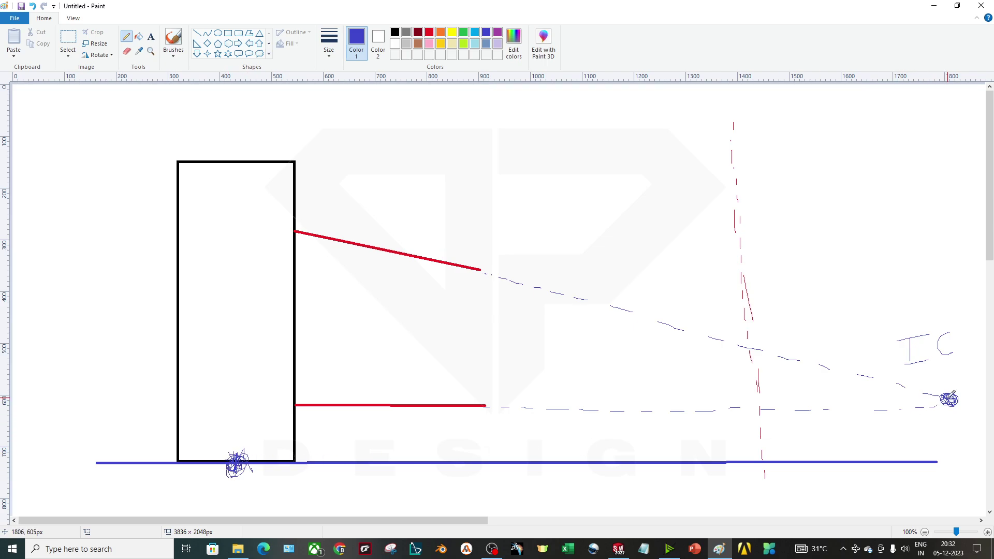
mouse_move(238, 464)
mouse_down()
mouse_move(462, 457)
mouse_move(952, 399)
mouse_up()
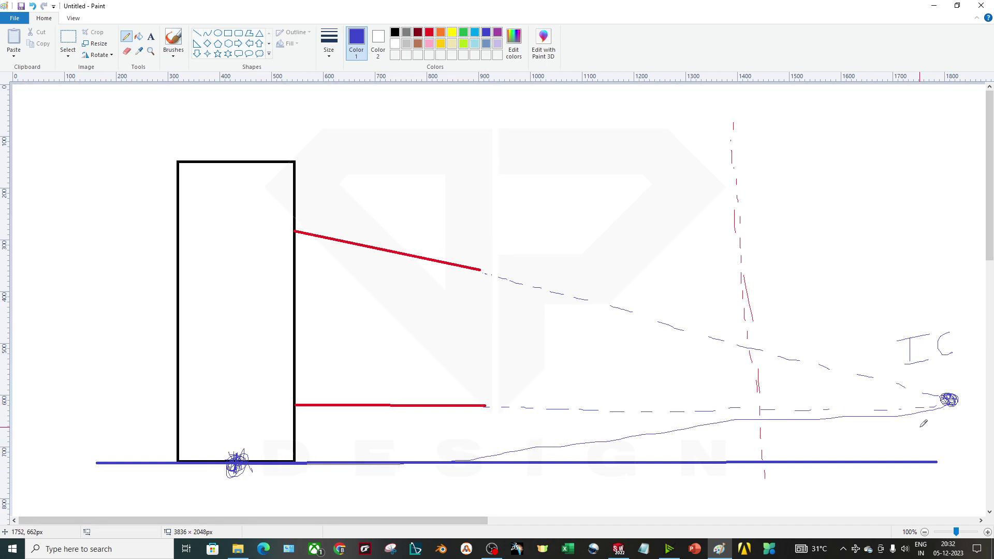
mouse_move(760, 414)
mouse_down()
mouse_move(757, 425)
mouse_move(765, 418)
mouse_up()
mouse_move(762, 421)
mouse_down()
mouse_move(754, 434)
mouse_move(761, 419)
mouse_up()
drag(758, 322, 759, 332)
drag(238, 467, 244, 465)
mouse_move(758, 426)
mouse_down()
mouse_move(785, 444)
mouse_move(798, 420)
mouse_move(787, 433)
mouse_move(801, 448)
mouse_move(819, 440)
mouse_move(786, 429)
mouse_move(801, 457)
mouse_move(827, 430)
mouse_move(786, 419)
mouse_move(782, 469)
mouse_move(796, 418)
mouse_up()
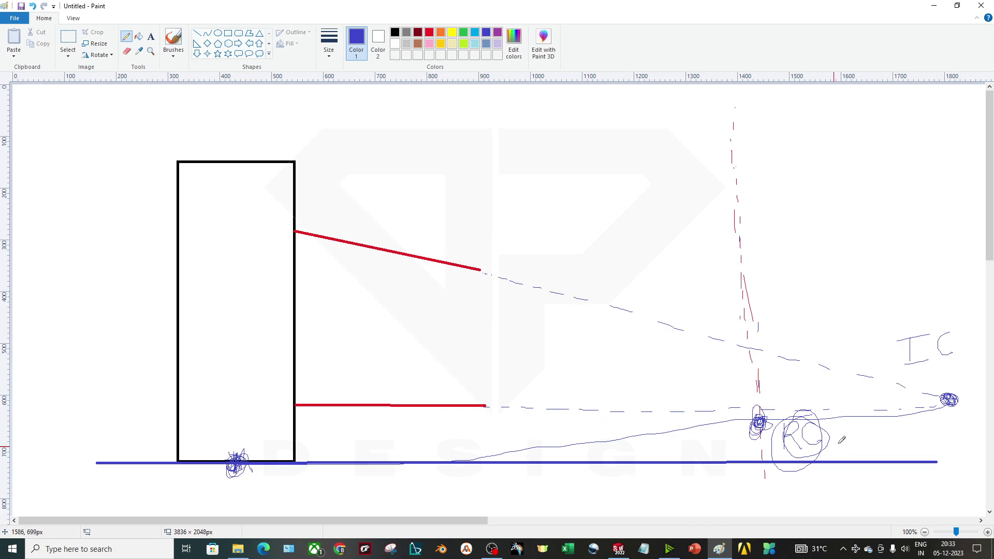
drag(765, 420, 769, 465)
scroll(734, 401, down, 3)
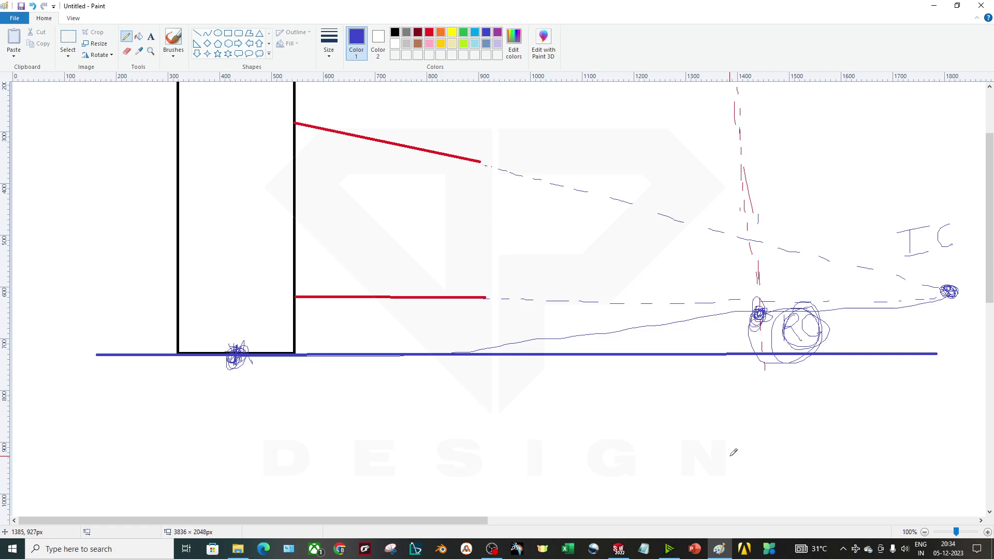
Switch back to the front view of the suspension assembly in SOLIDWORKS
click(619, 549)
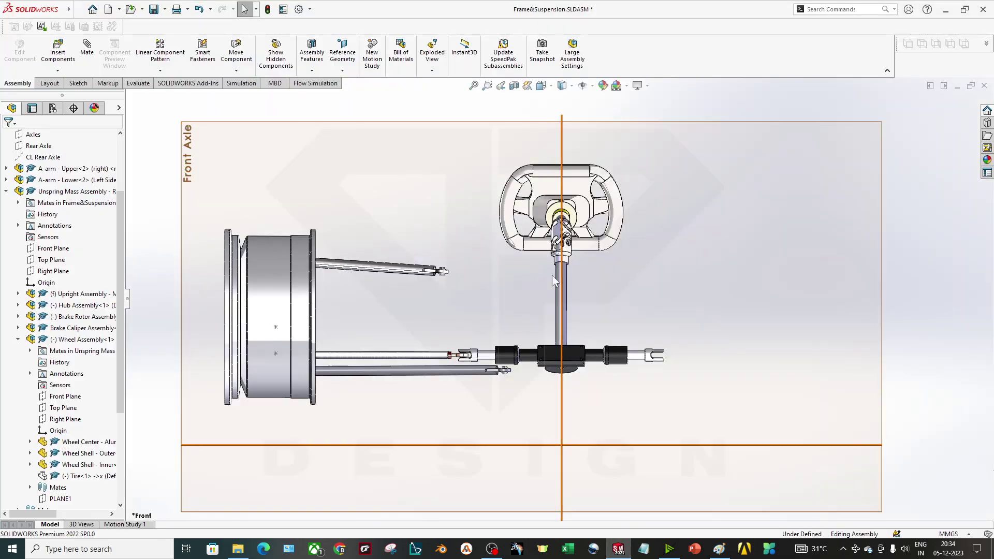
key(z)
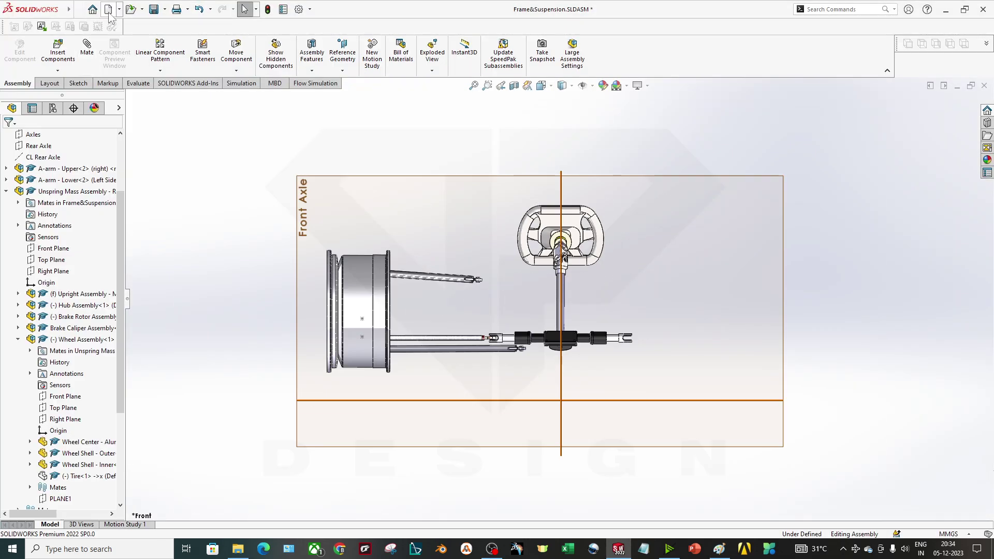
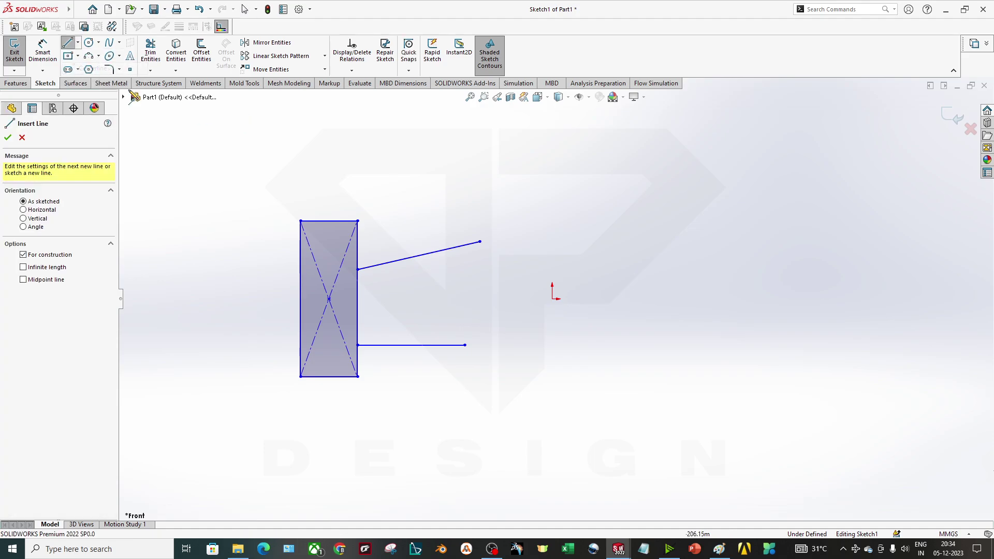
Draw a vertical construction centerline about 147 mm long through the origin
click(552, 137)
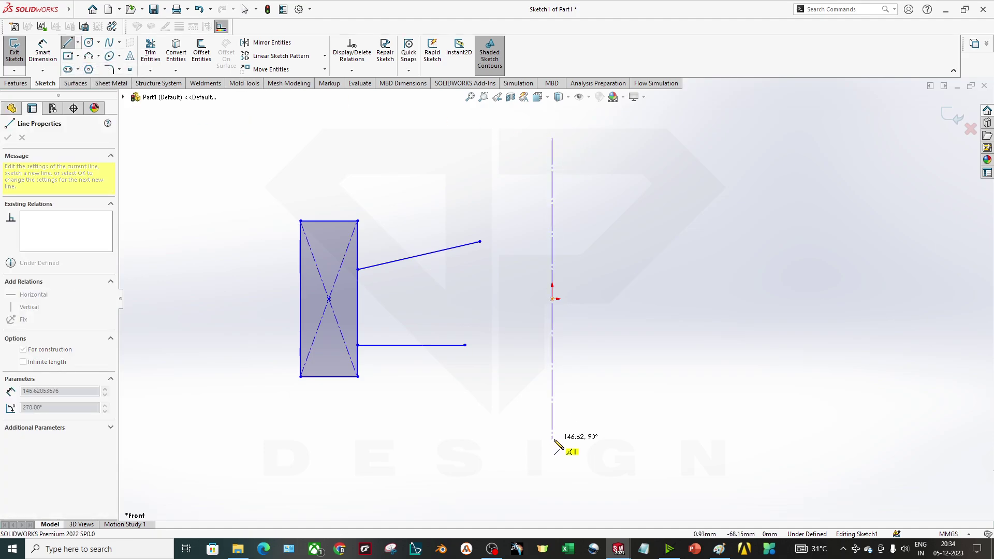
click(552, 442)
key(Escape)
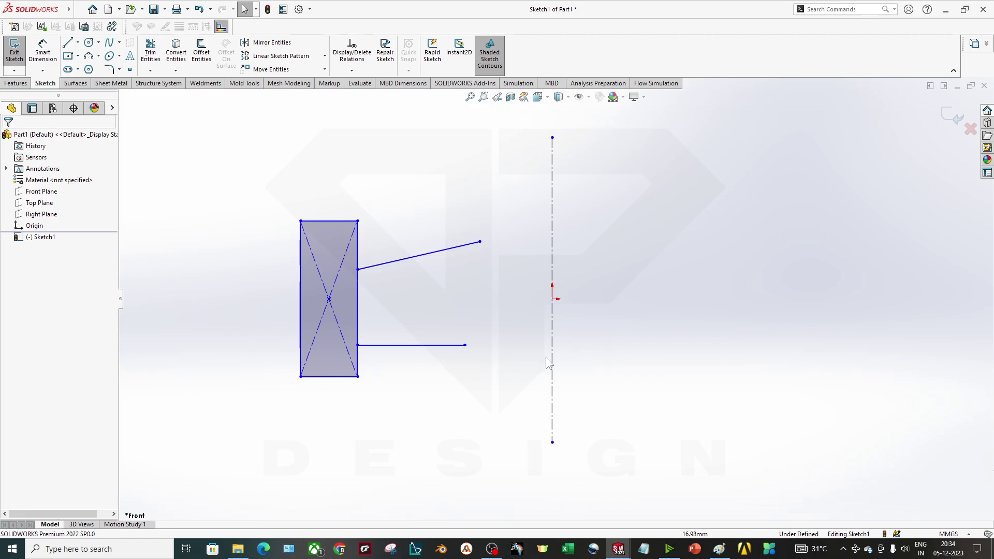
Draw a horizontal ground line about 298 mm long along the wheel's bottom edge and make it an infinite construction line
click(67, 43)
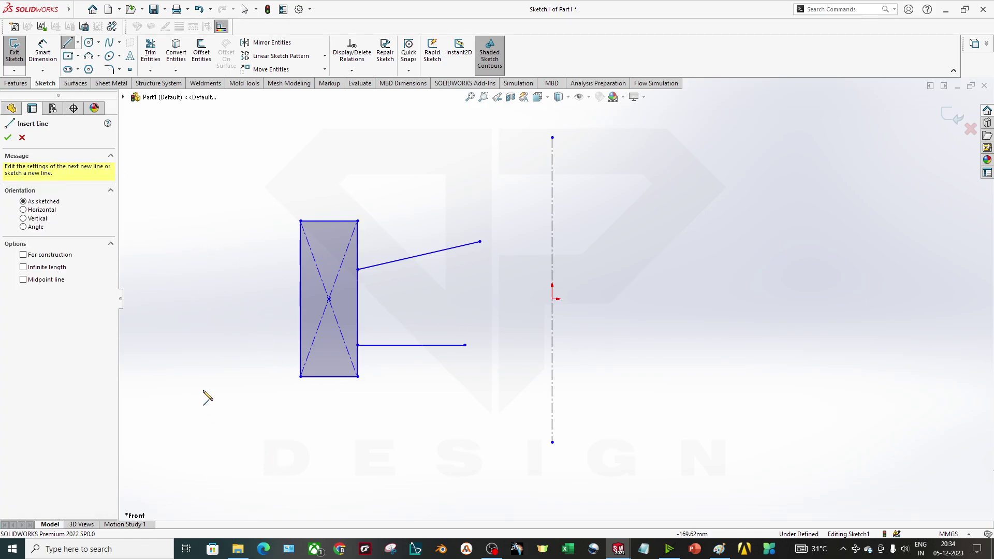
click(199, 377)
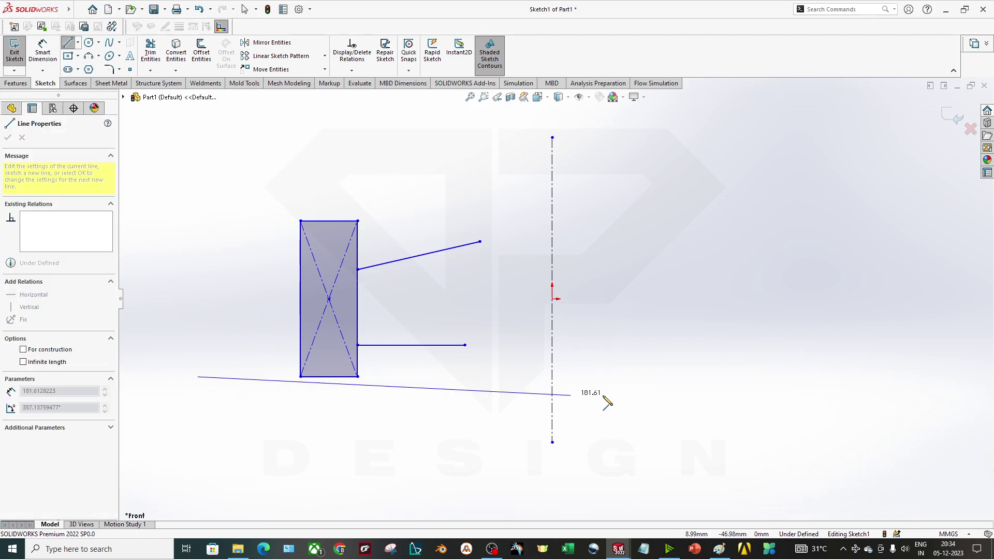
click(812, 377)
key(Escape)
click(404, 377)
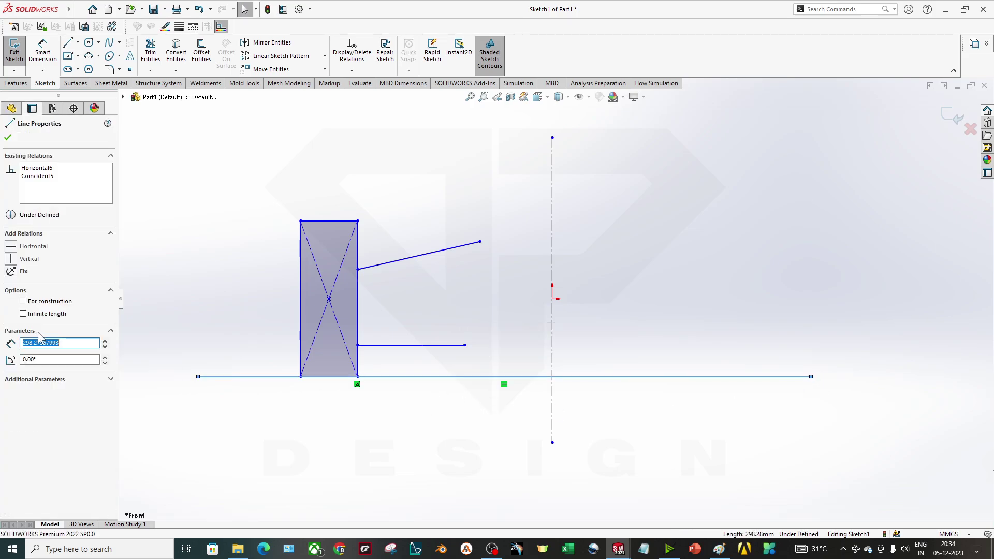
click(22, 300)
click(23, 314)
key(Escape)
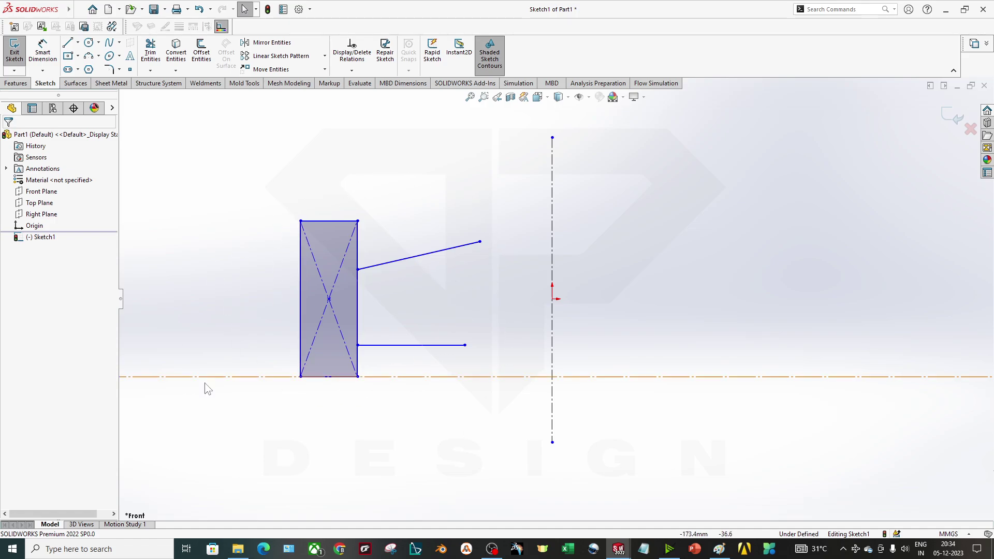
Draw a centerline from the upper arm's wheel joint outward to below the ground line and make it parallel to the arm
click(78, 42)
click(92, 68)
key(f)
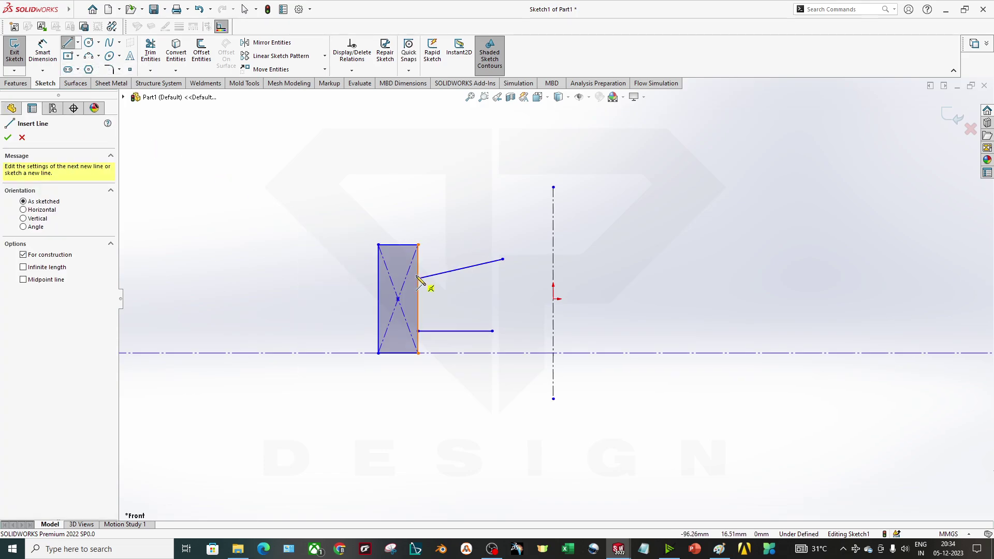
click(517, 291)
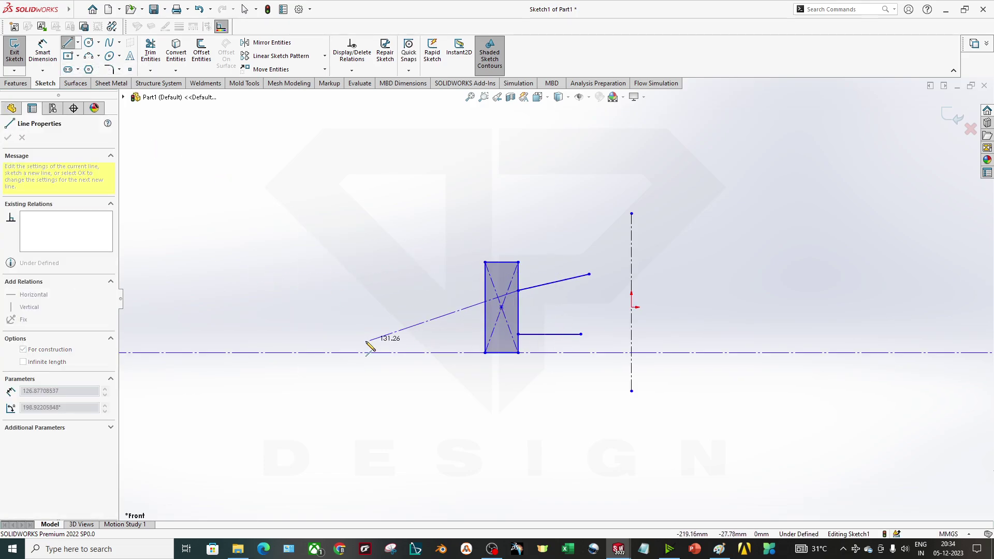
double_click(172, 374)
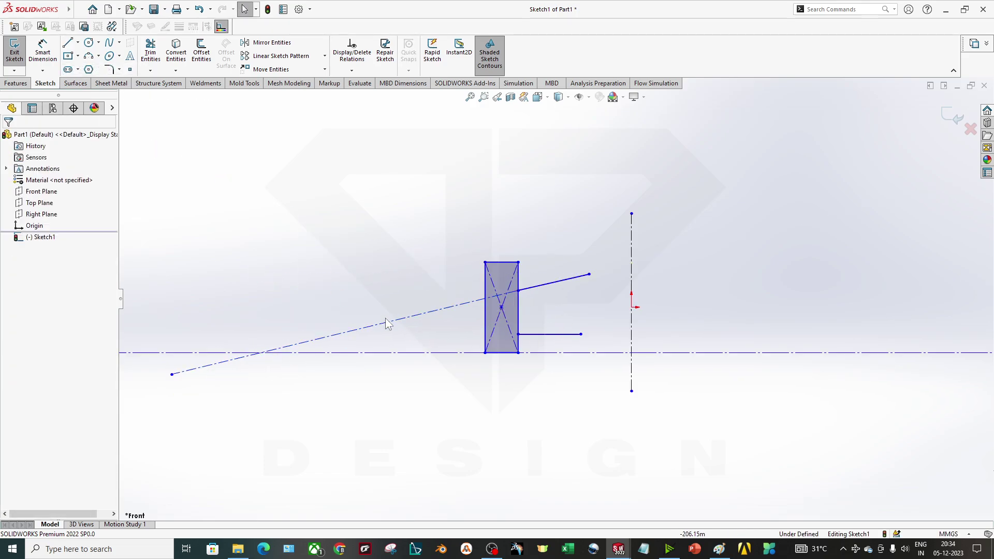
click(395, 321)
ctrl+click(558, 281)
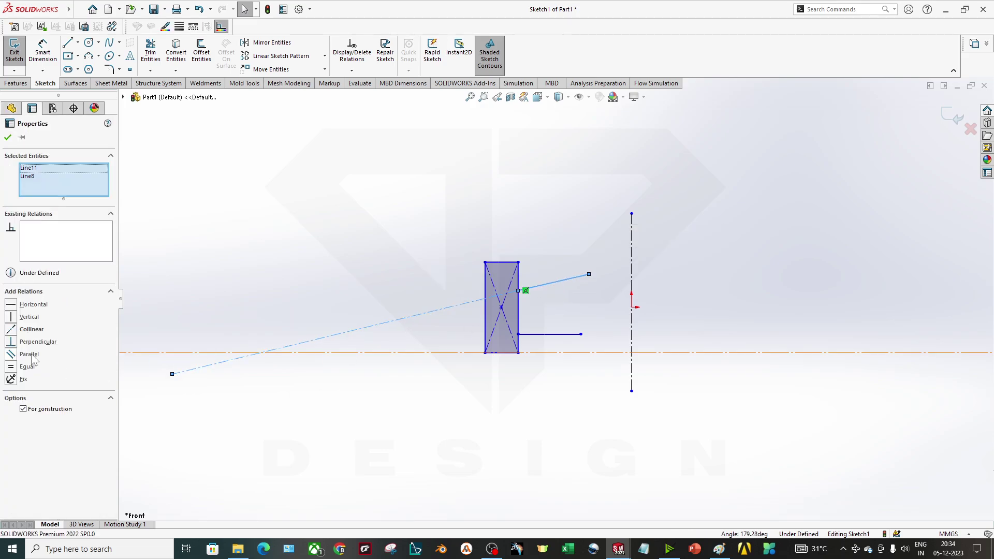
click(11, 355)
click(223, 406)
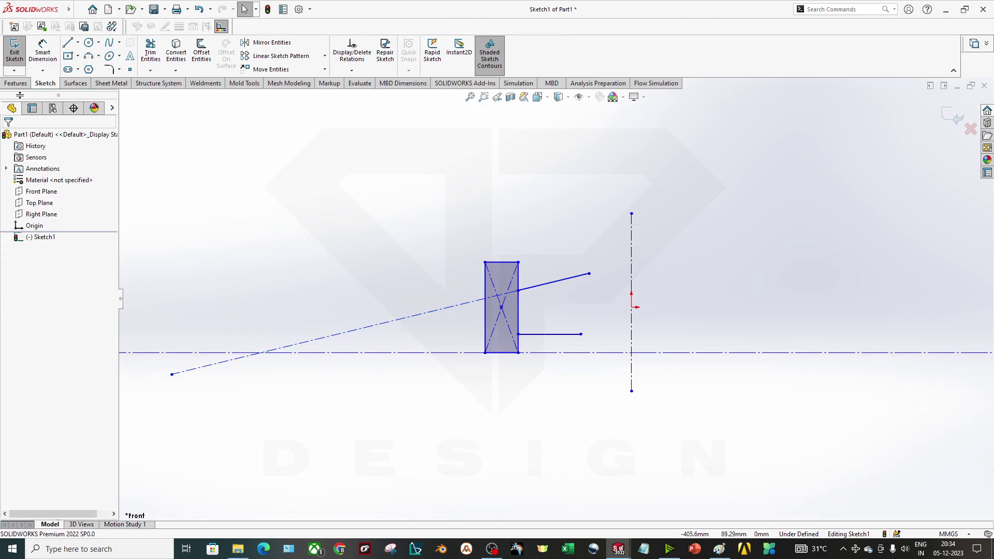
Draw a line about 282 mm long outward from the lower arm's wheel joint and make it collinear with the arm
click(69, 43)
click(519, 334)
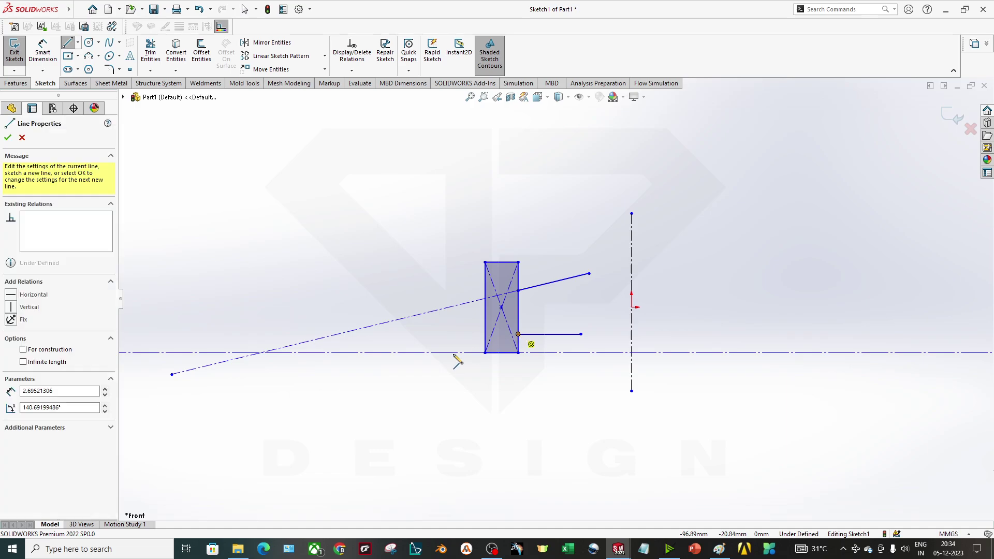
click(187, 273)
key(Escape)
click(469, 326)
ctrl+click(579, 336)
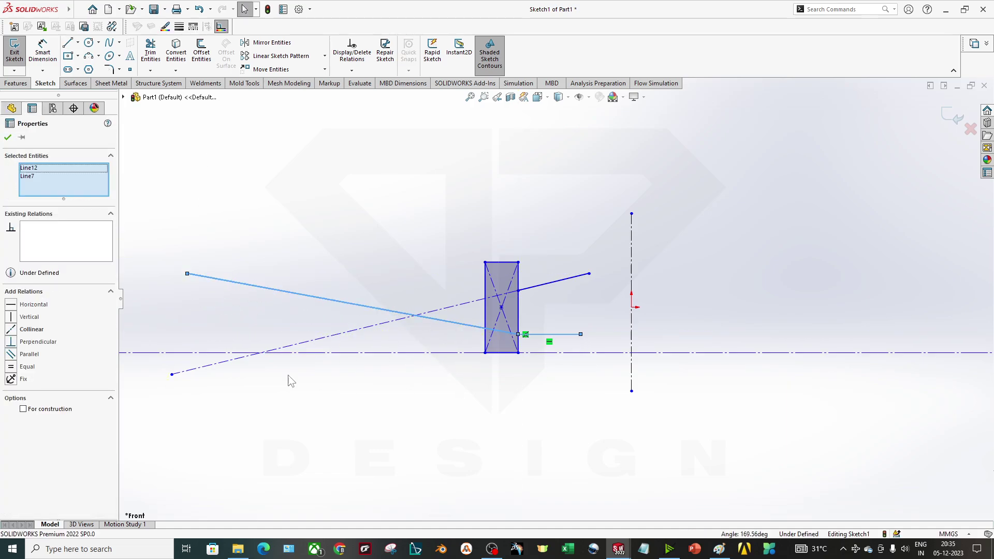
click(10, 329)
click(438, 356)
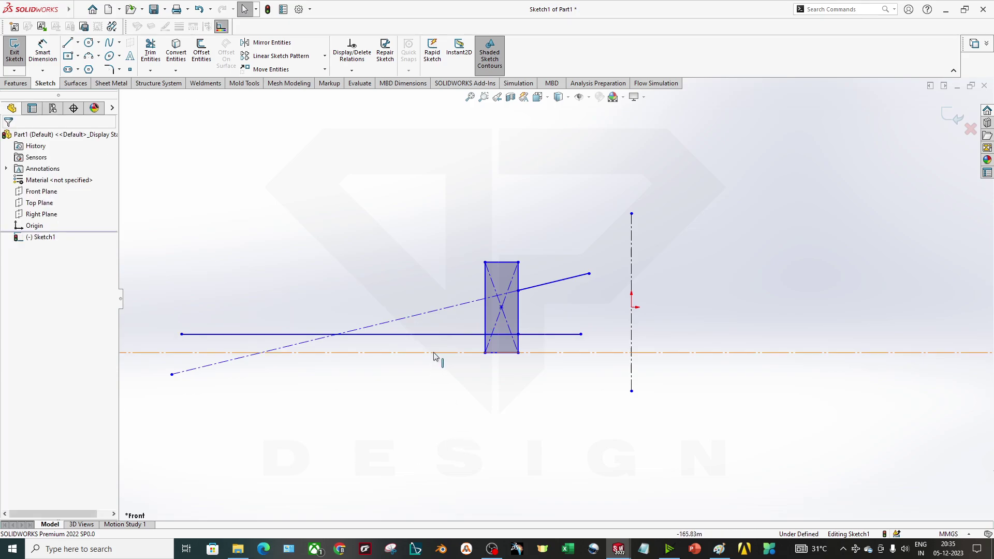
Convert the lower arm's extension line to construction geometry
click(440, 335)
click(34, 303)
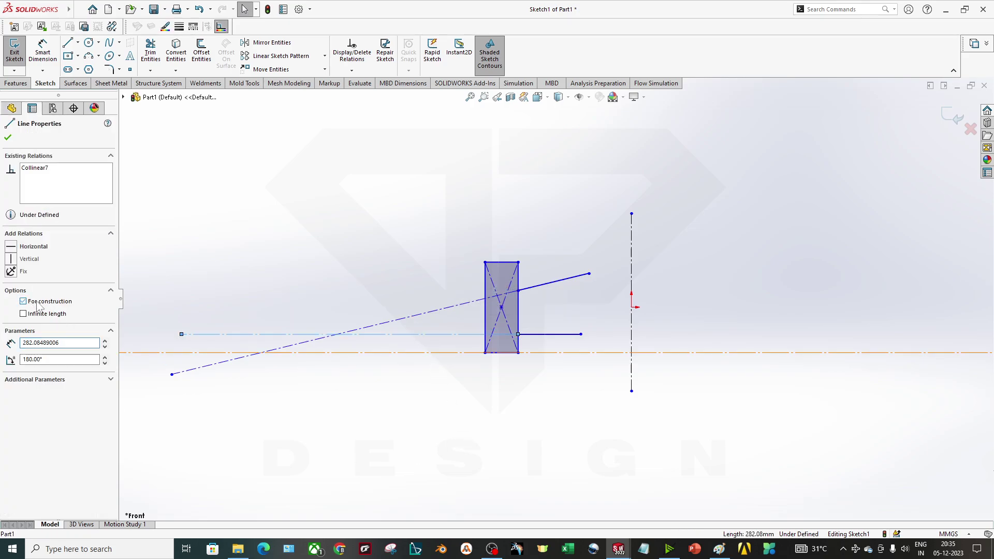
click(323, 286)
Trim both arm extension lines beyond their intersection point with Power trim
scroll(275, 269, down, 4)
click(158, 49)
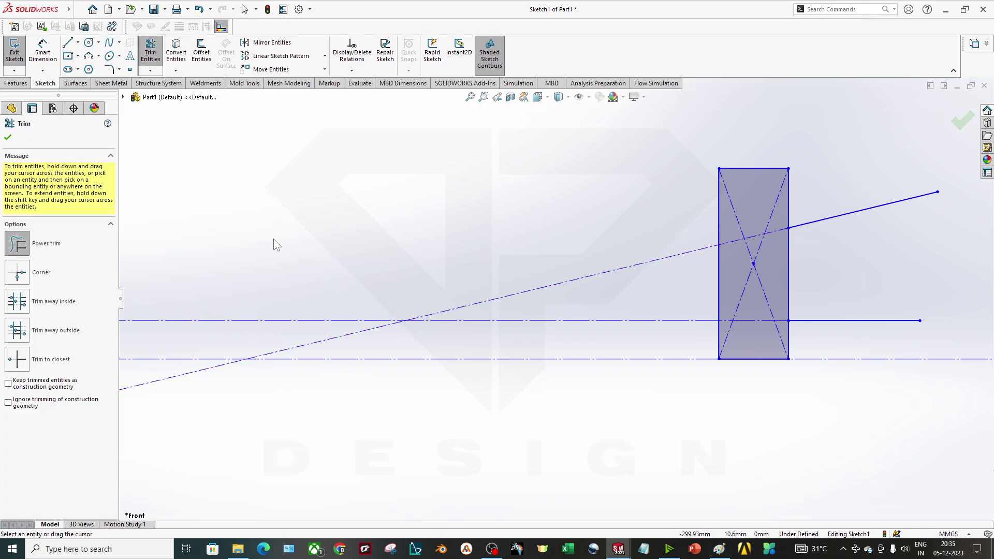
mouse_move(339, 317)
mouse_down()
mouse_move(373, 337)
mouse_move(241, 417)
mouse_move(167, 378)
mouse_move(207, 385)
mouse_up()
Try to trim the arm extensions again near their intersection point and undo that trim
scroll(304, 395, up, 3)
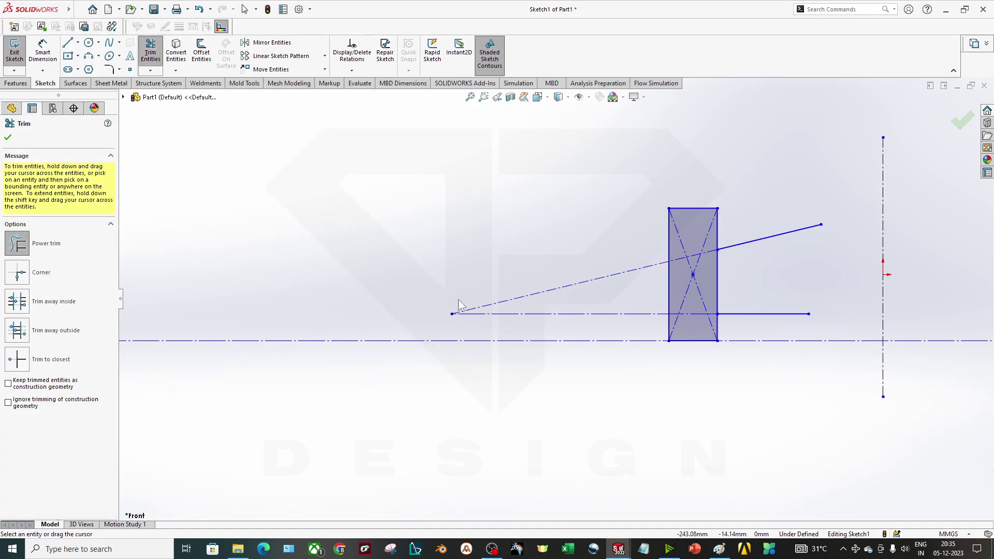
drag(440, 328, 458, 310)
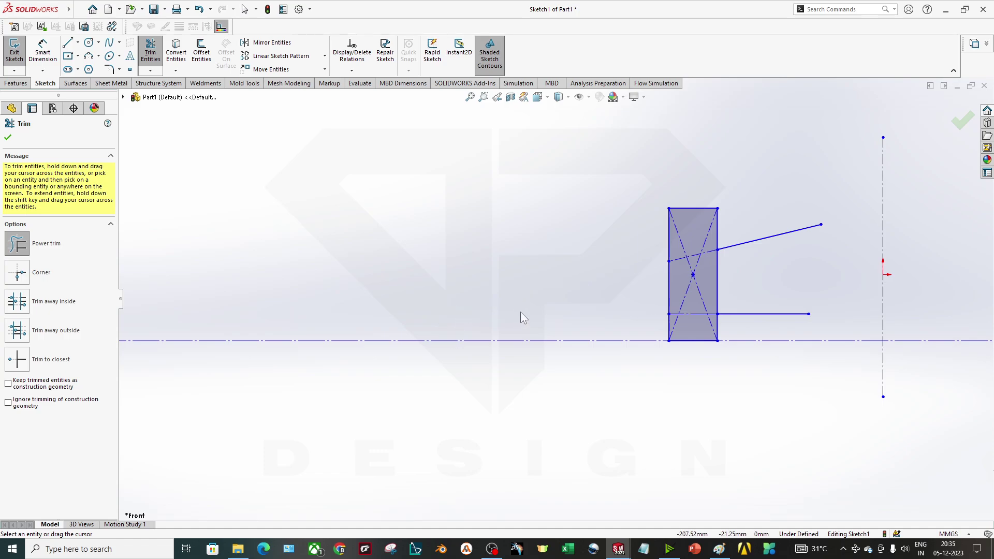
key(ctrl+z)
Examine the meeting point of the extended arms in relation to the wheel, the ground line and the vertical centerline
scroll(518, 329, down, 2)
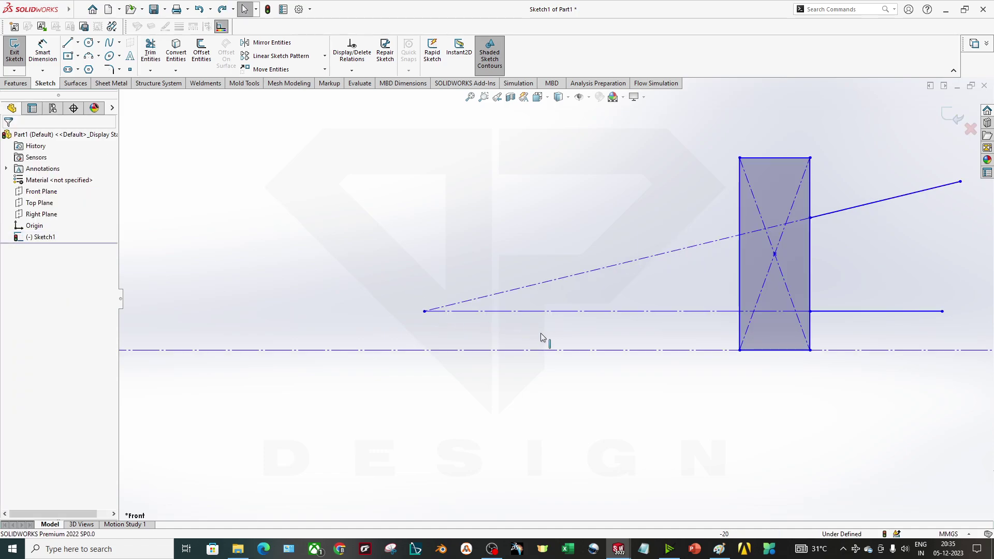
scroll(670, 333, up, 1)
scroll(873, 313, up, 2)
scroll(858, 312, down, 2)
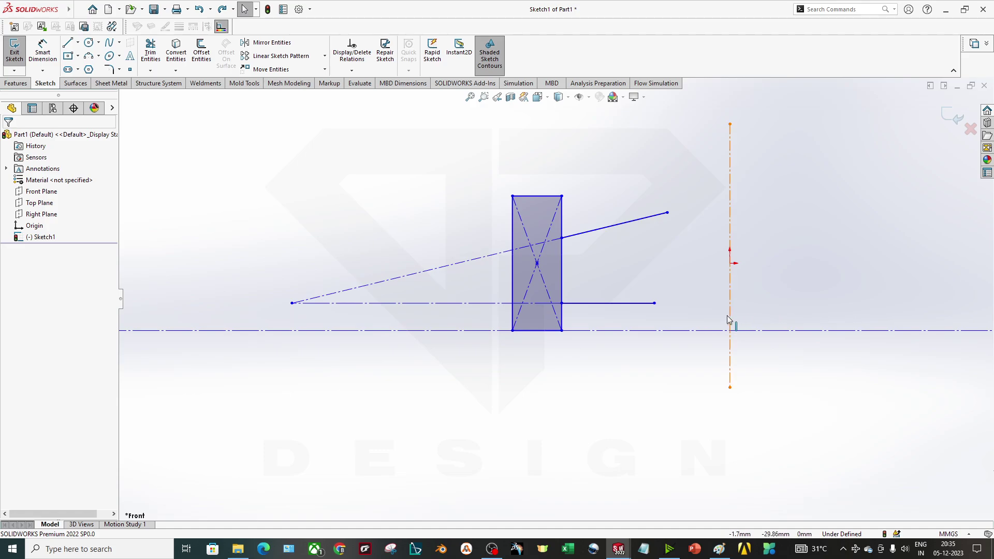
scroll(555, 299, up, 2)
scroll(646, 269, down, 2)
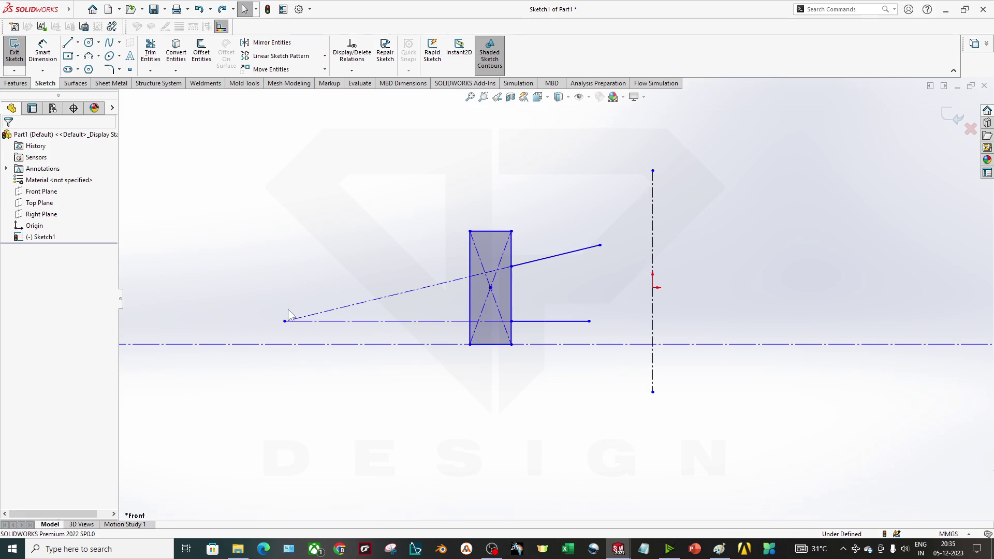
scroll(517, 354, down, 1)
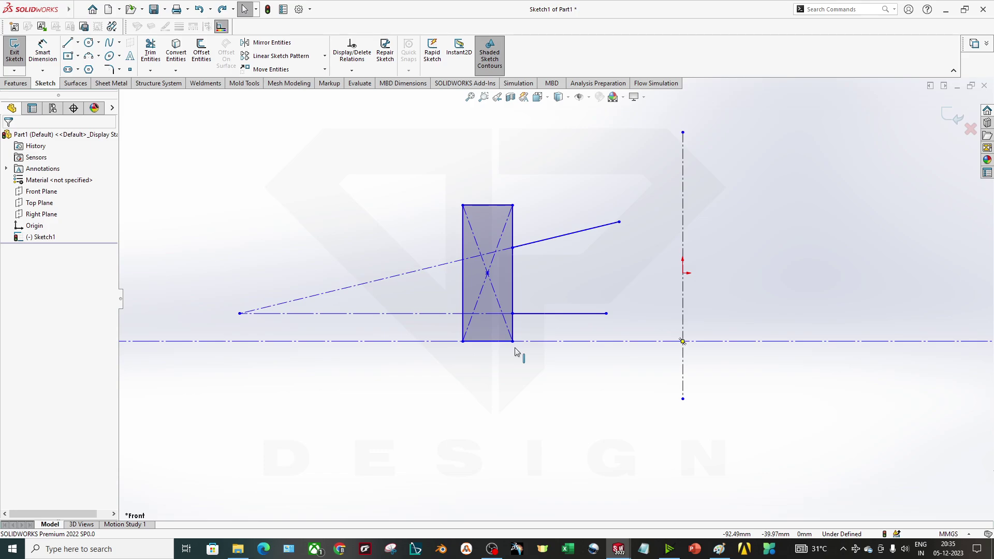
scroll(492, 314, down, 1)
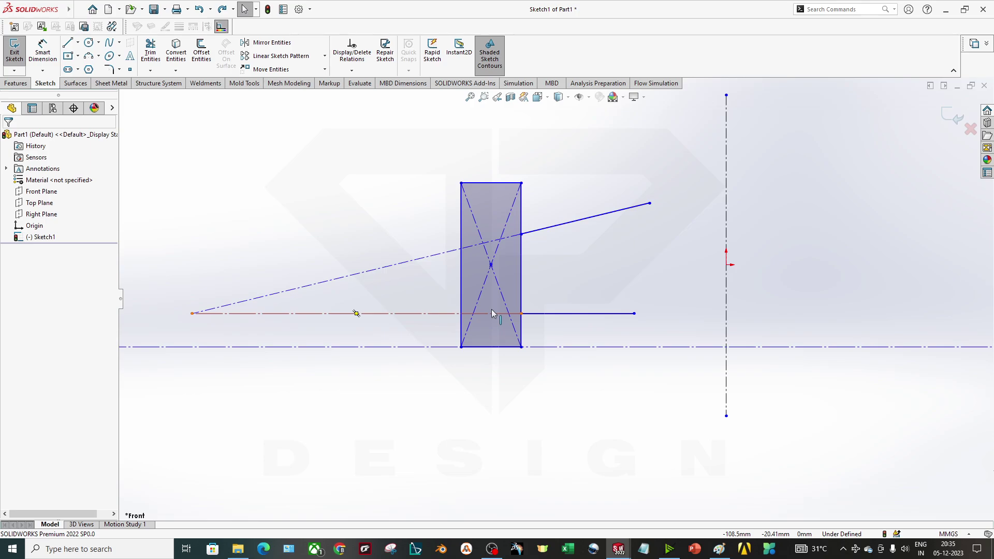
Draw a solid line from the arm extensions' meeting point to the midpoint of the wheel's bottom edge and delete it
click(67, 42)
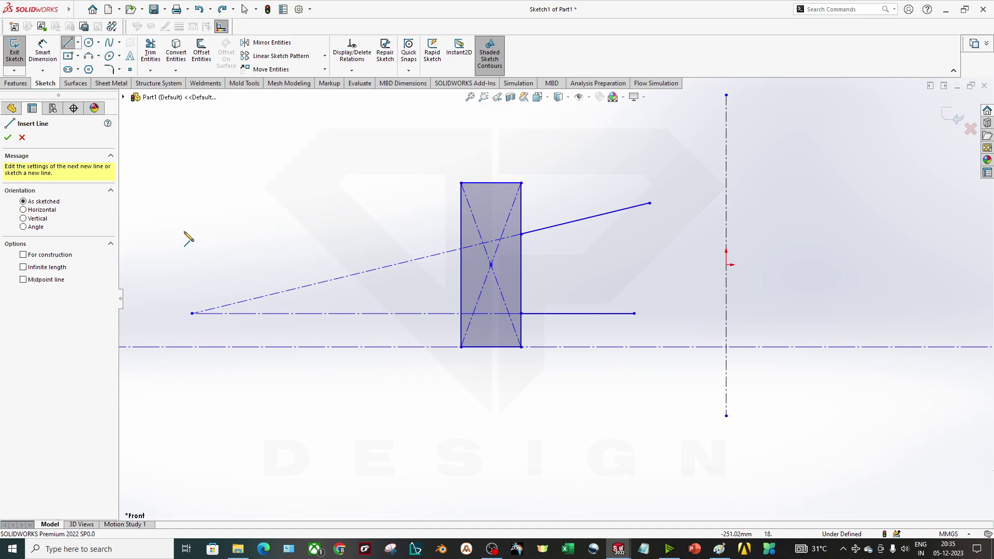
click(192, 313)
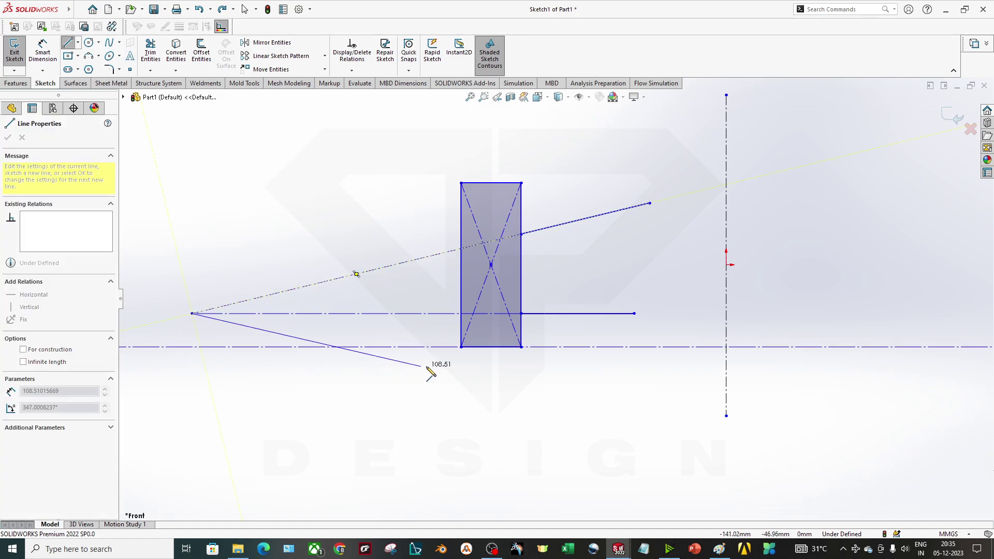
click(492, 346)
key(Escape)
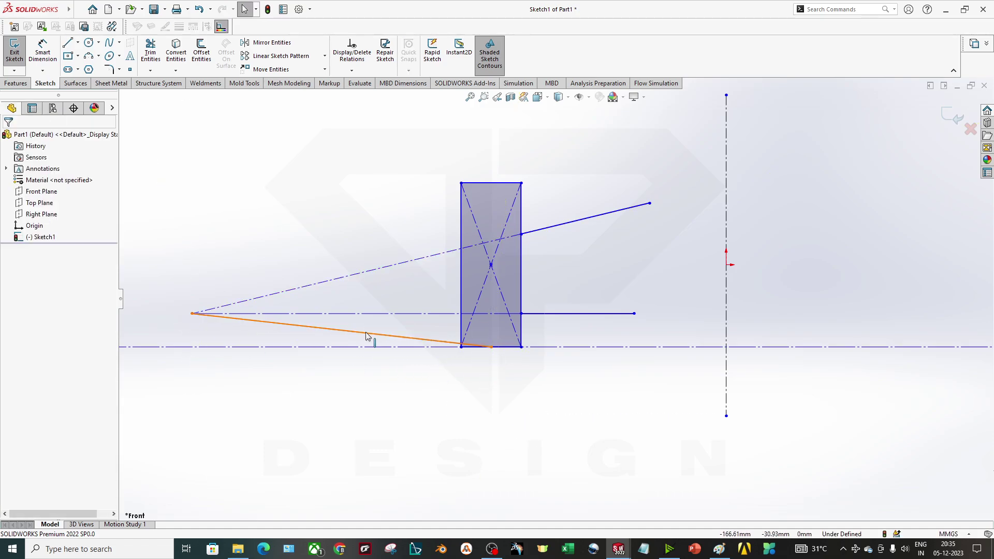
click(367, 337)
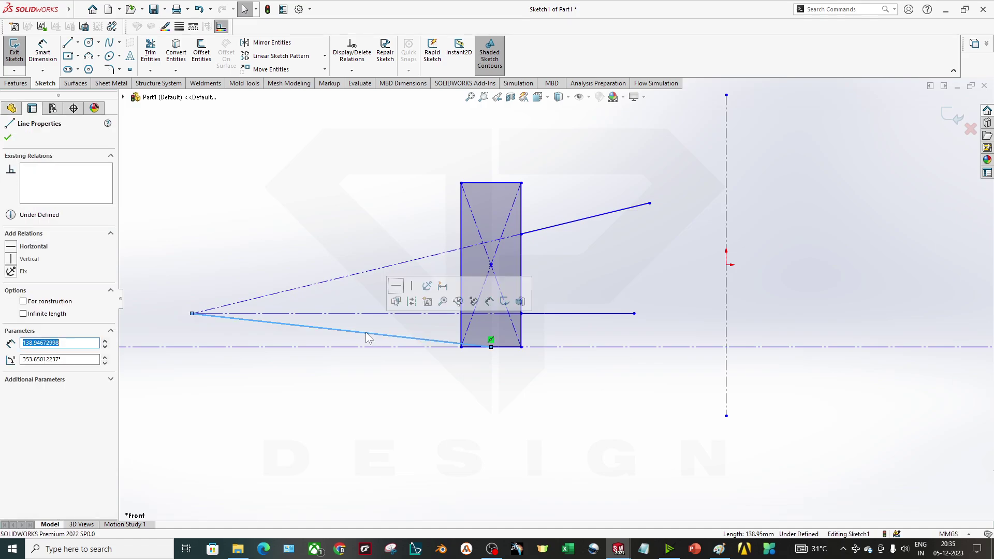
key(Delete)
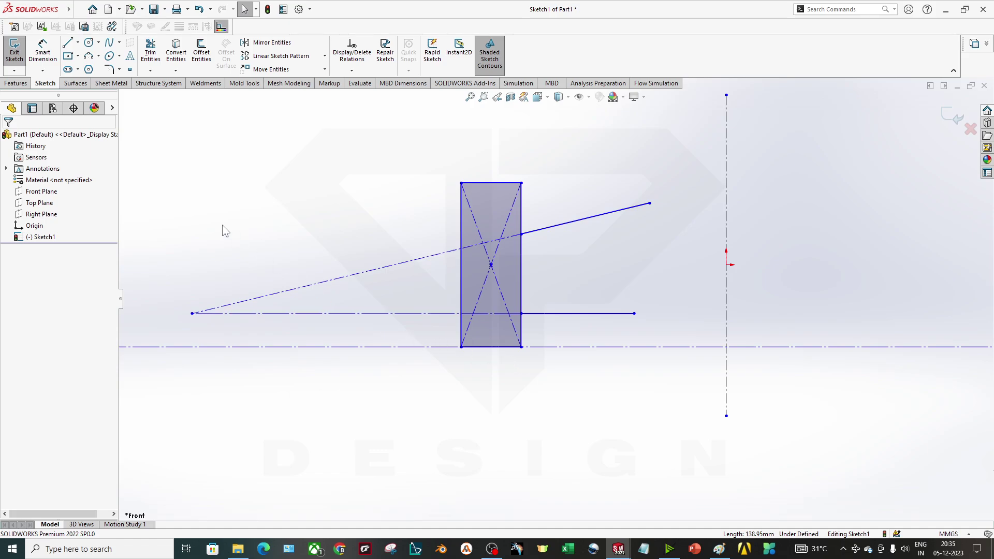
Draw connected centerlines from the arm extensions' meeting point to the wheel's bottom midpoint and onward below the ground line toward the vertical centerline
click(78, 43)
click(96, 67)
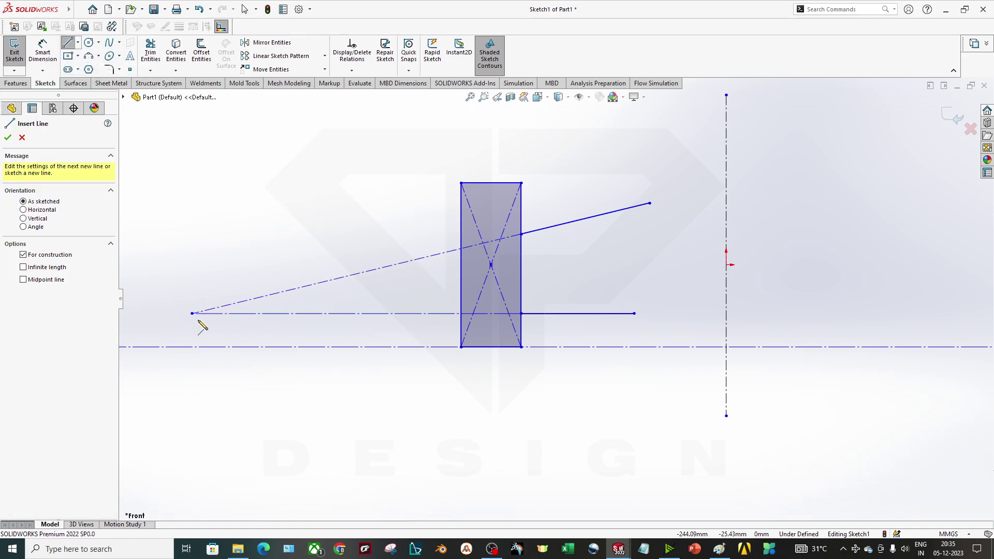
click(192, 314)
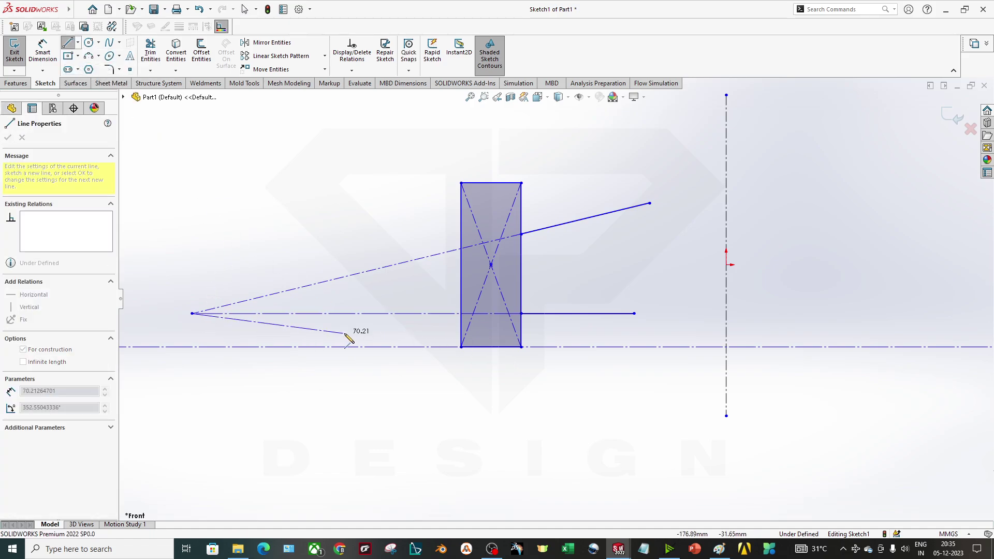
click(492, 347)
click(672, 393)
key(Escape)
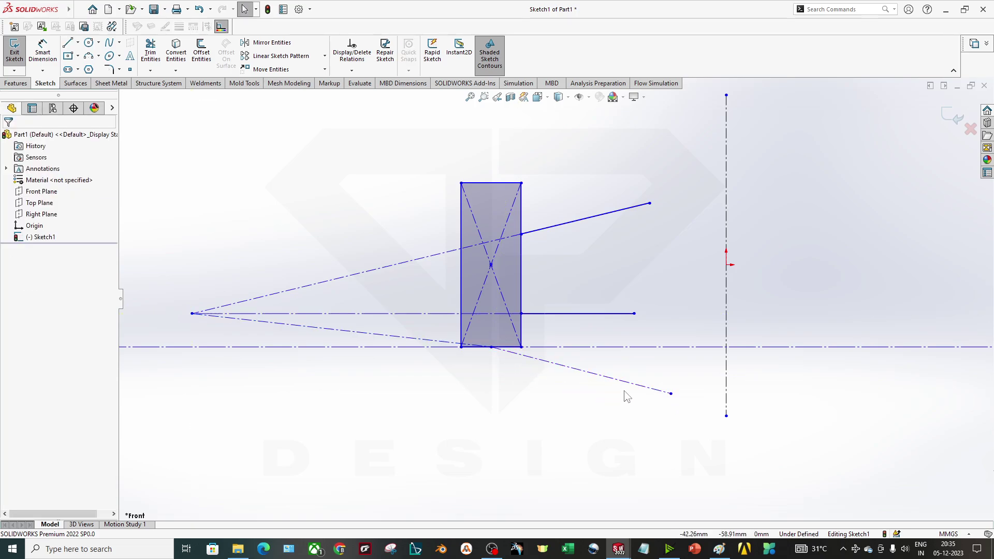
Try to make the two centerlines meeting at the wheel's ground contact point collinear and undo the relation
click(581, 370)
ctrl+click(428, 342)
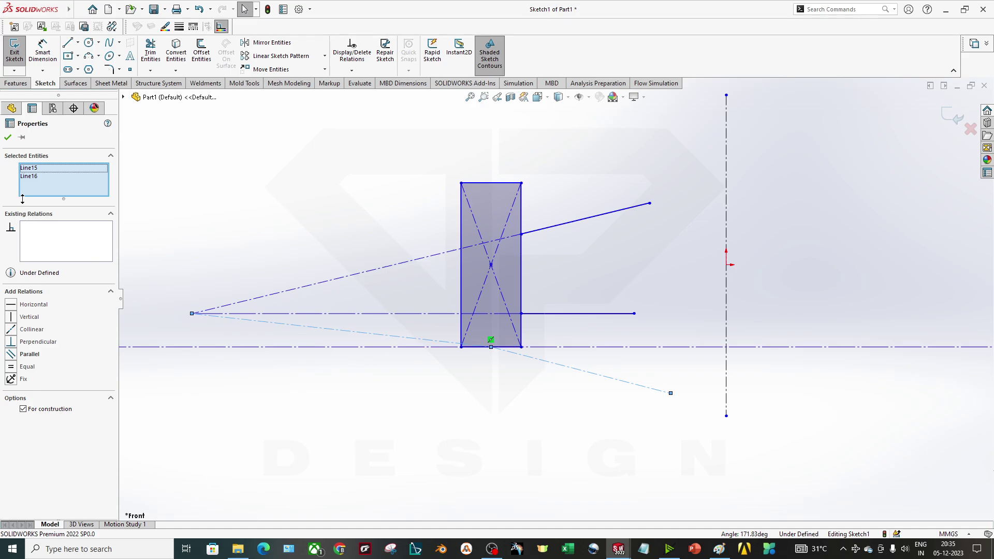
click(13, 331)
key(Escape)
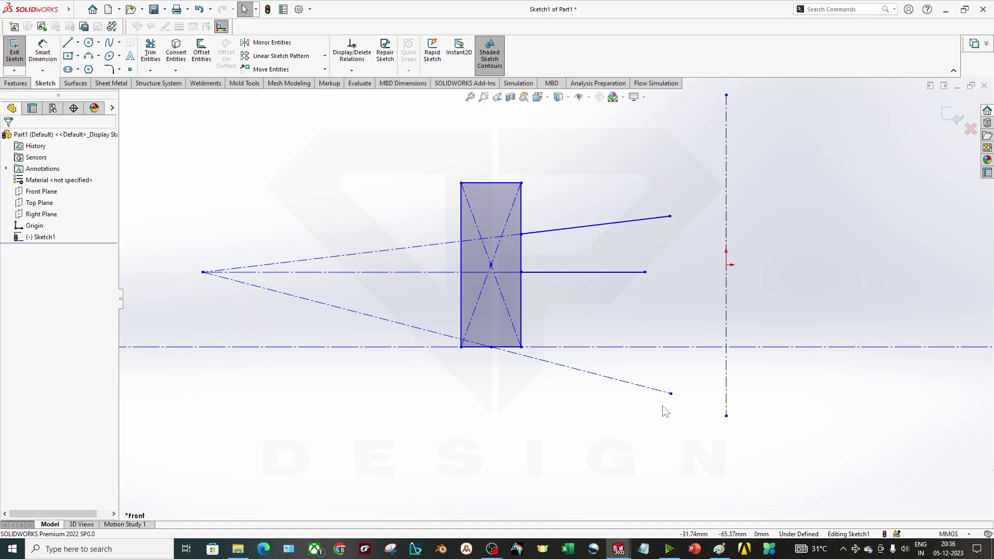
key(ctrl+z)
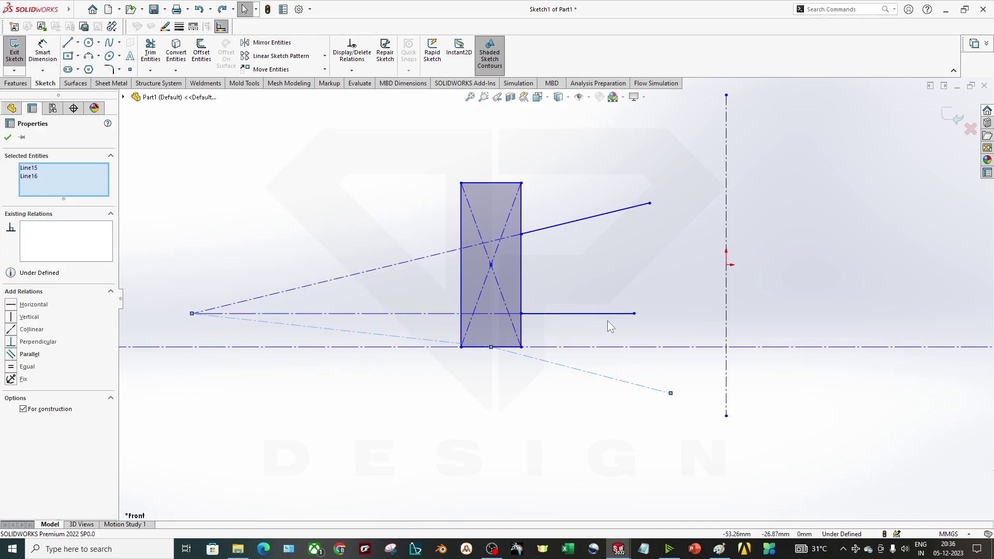
Fix both solid A-arm lines in place
drag(590, 321, 554, 210)
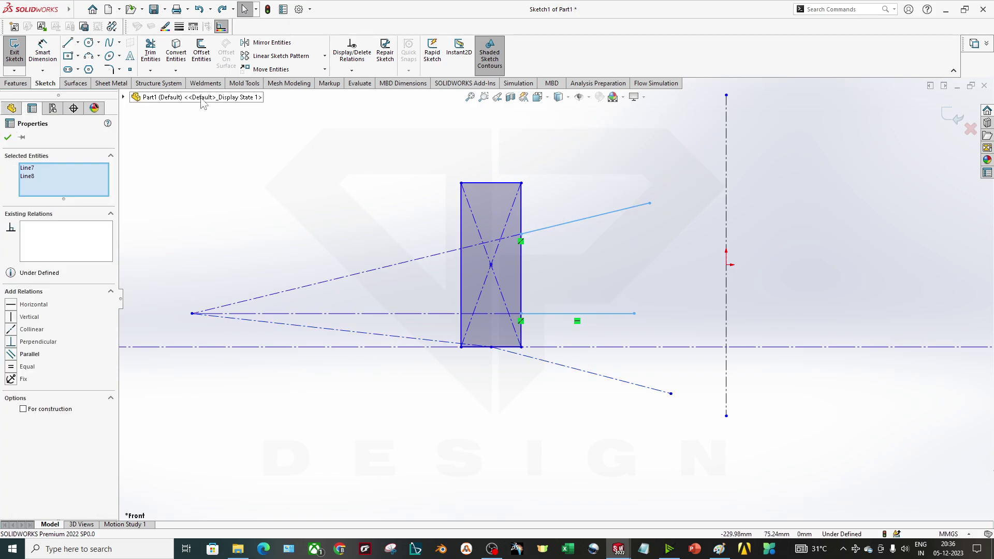
click(22, 381)
key(Escape)
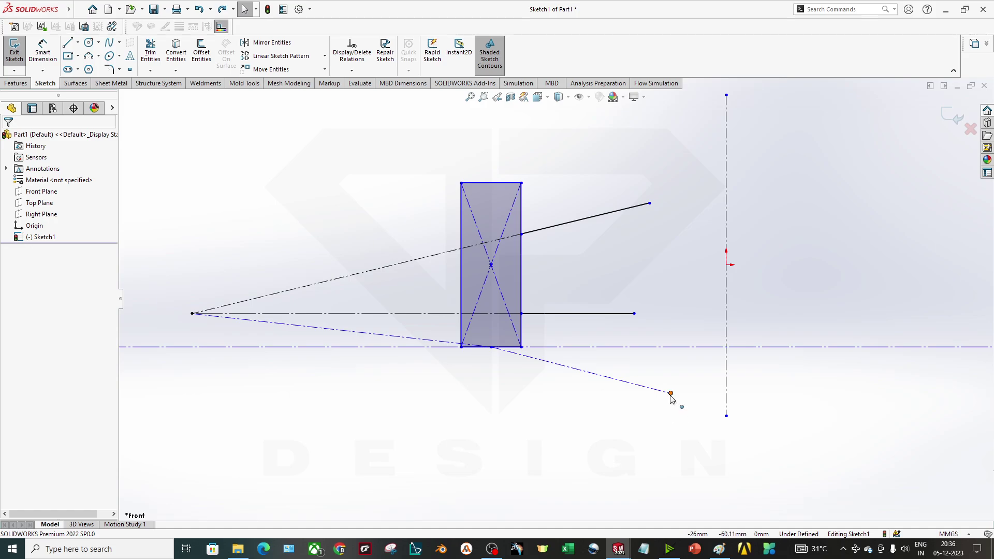
Shorten the centerline below the ground line and make it collinear with the centerline from the arm extensions' meeting point
mouse_move(671, 395)
mouse_down()
mouse_move(744, 390)
mouse_move(782, 403)
mouse_move(594, 440)
mouse_move(624, 433)
mouse_move(658, 390)
mouse_up()
click(626, 384)
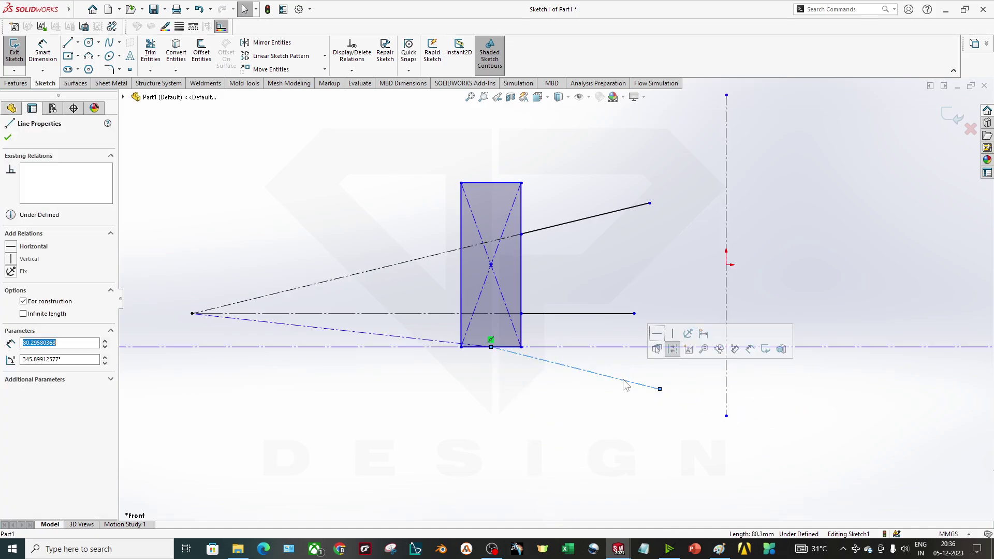
ctrl+click(443, 343)
click(7, 340)
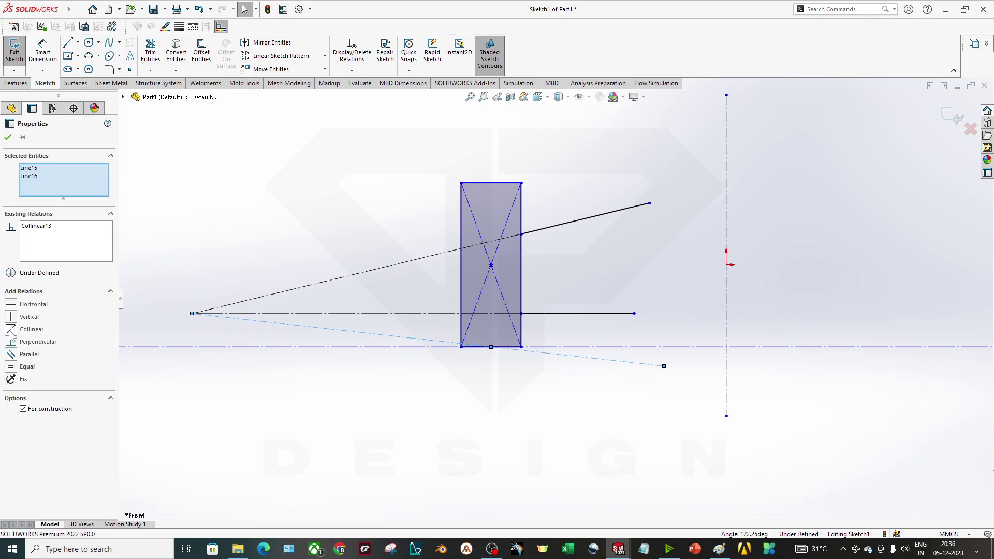
Try to extend the collinear centerline's free end beyond the vertical centerline and undo the change
click(690, 440)
drag(668, 367, 769, 379)
key(ctrl+z)
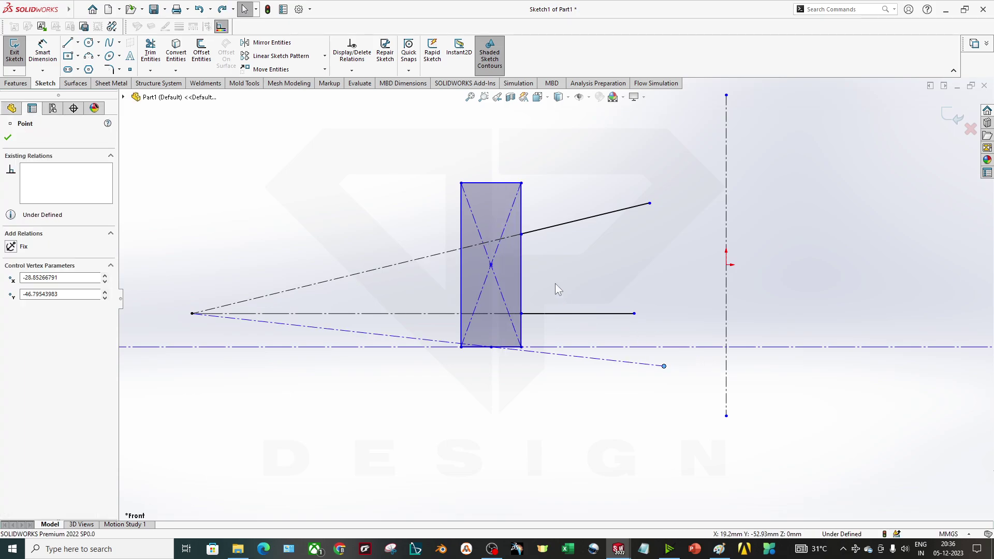
Try to fix the wheel rectangle's vertical sides and diagonals in place and undo the relation
click(447, 271)
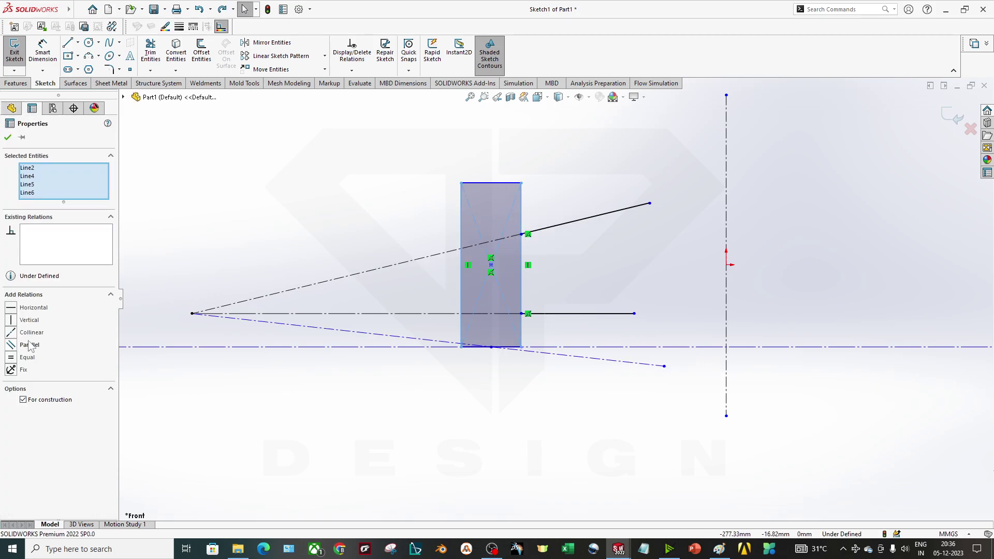
click(648, 421)
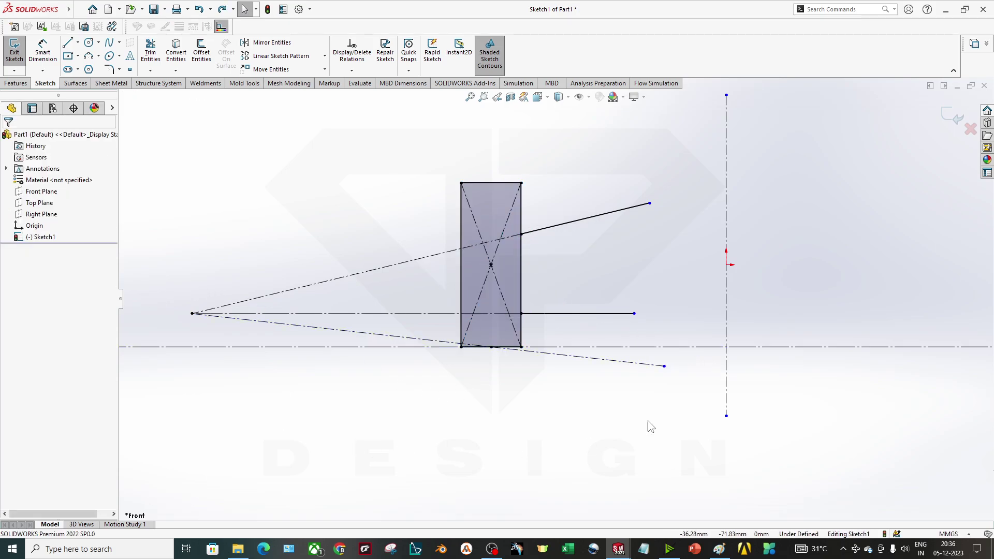
click(522, 331)
click(529, 281)
click(521, 281)
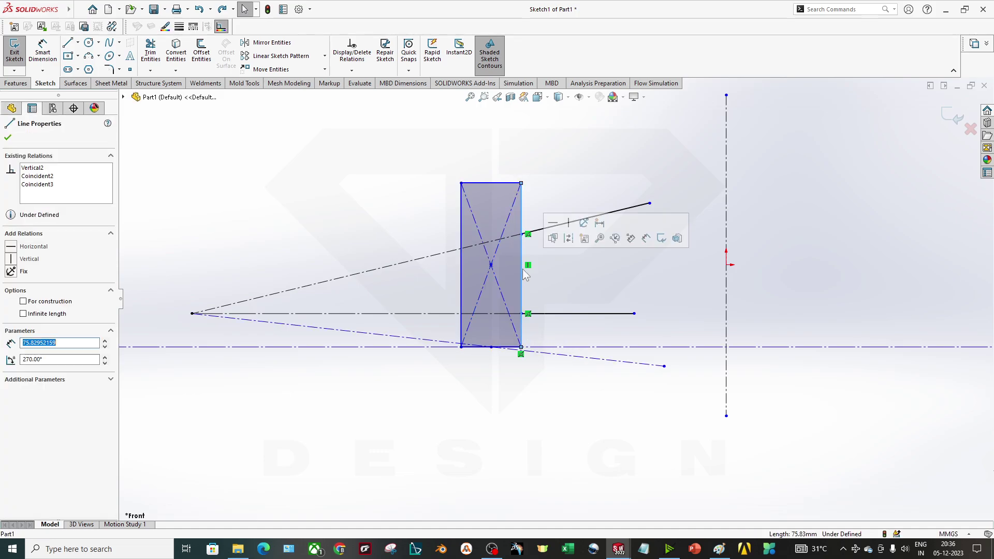
Fix the four outer edges of the wheel rectangle in place
key(Escape)
click(494, 190)
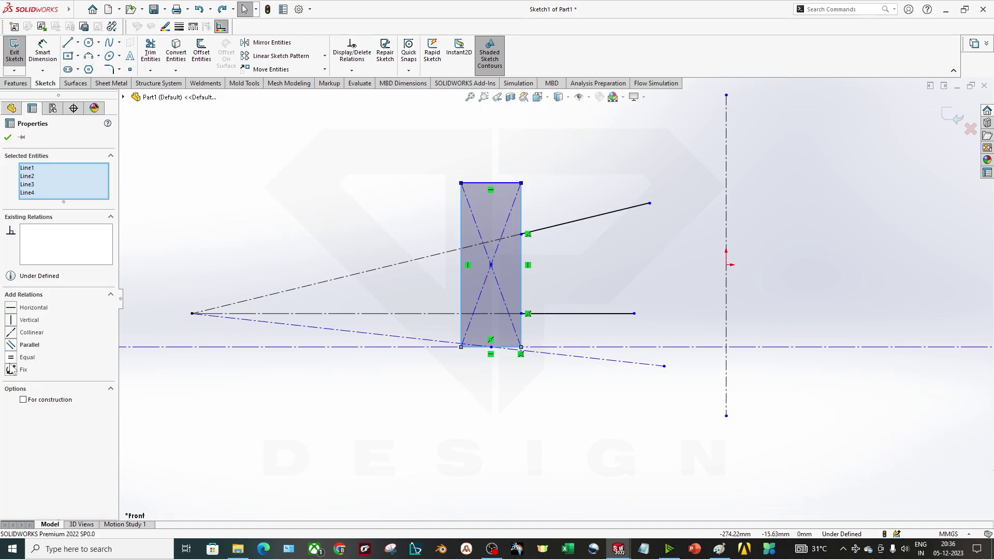
click(314, 413)
click(534, 354)
key(Escape)
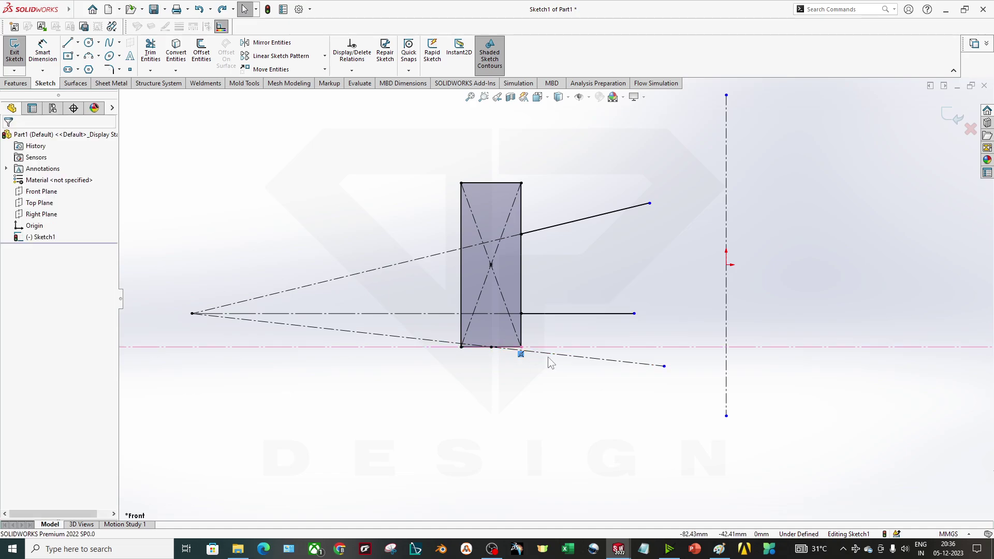
Delete the short centerline beyond the wheel's bottom midpoint and redraw it from that midpoint to past the vertical centerline, below ground
click(556, 355)
key(Delete)
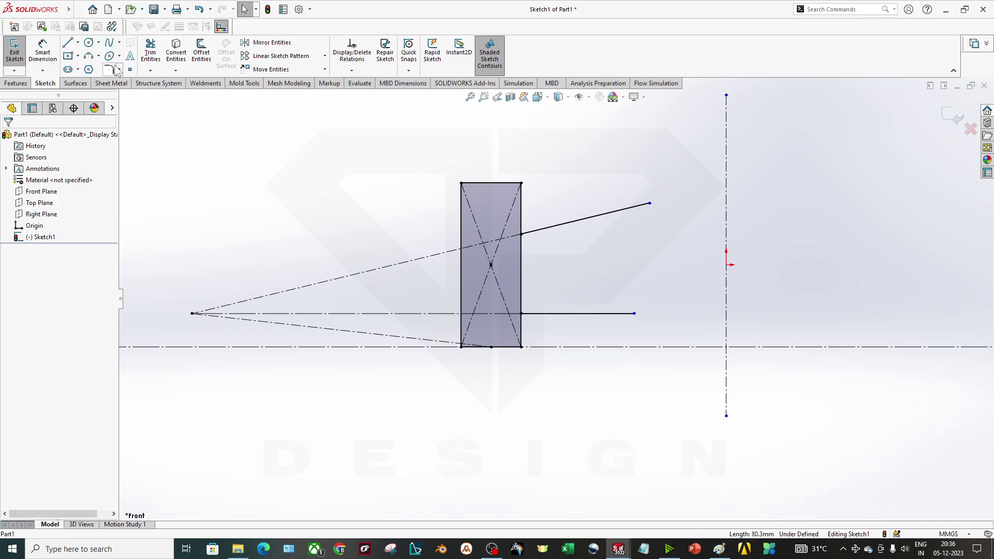
click(77, 43)
click(92, 68)
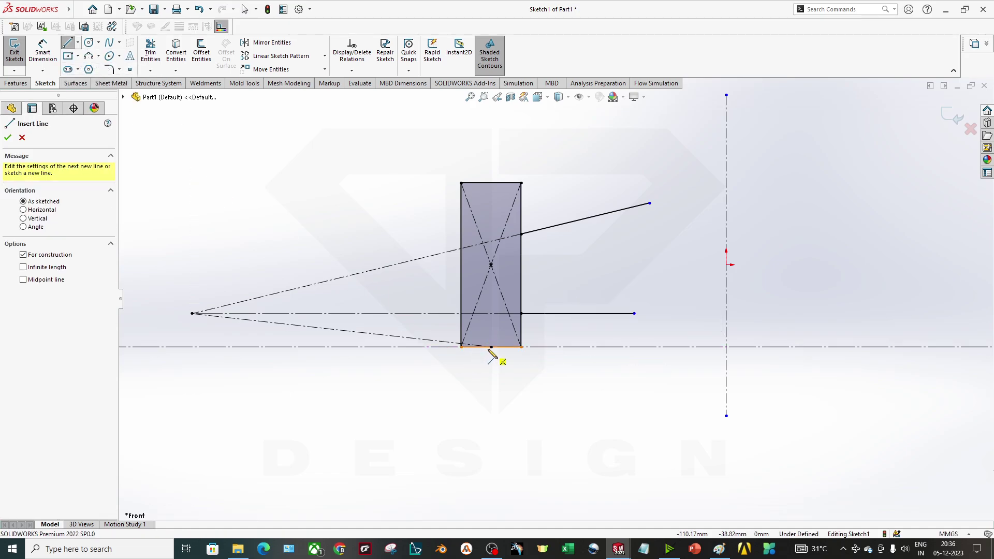
click(490, 347)
click(791, 403)
key(Escape)
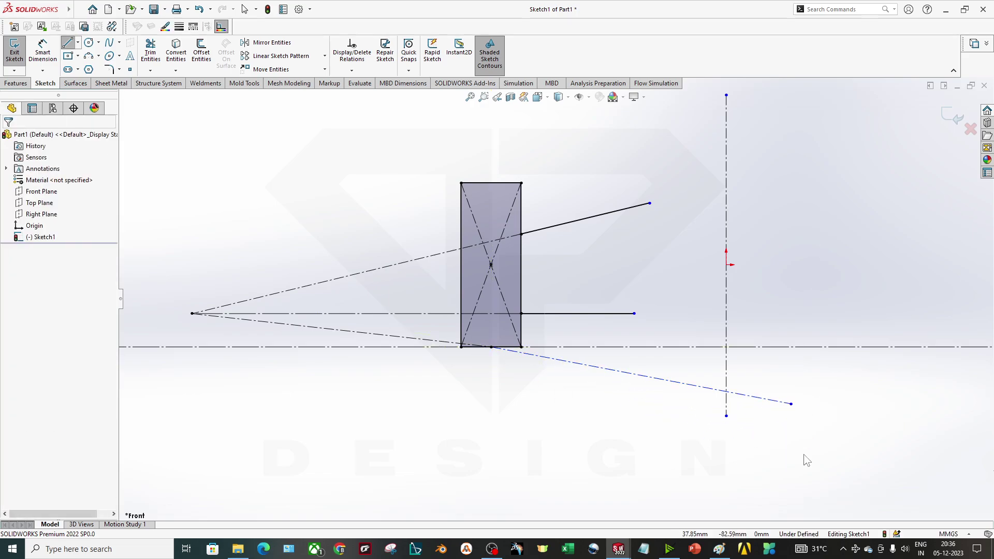
Make the new centerline collinear with the one joining the arm extensions' meeting point to the wheel's bottom midpoint
click(717, 389)
ctrl+click(441, 344)
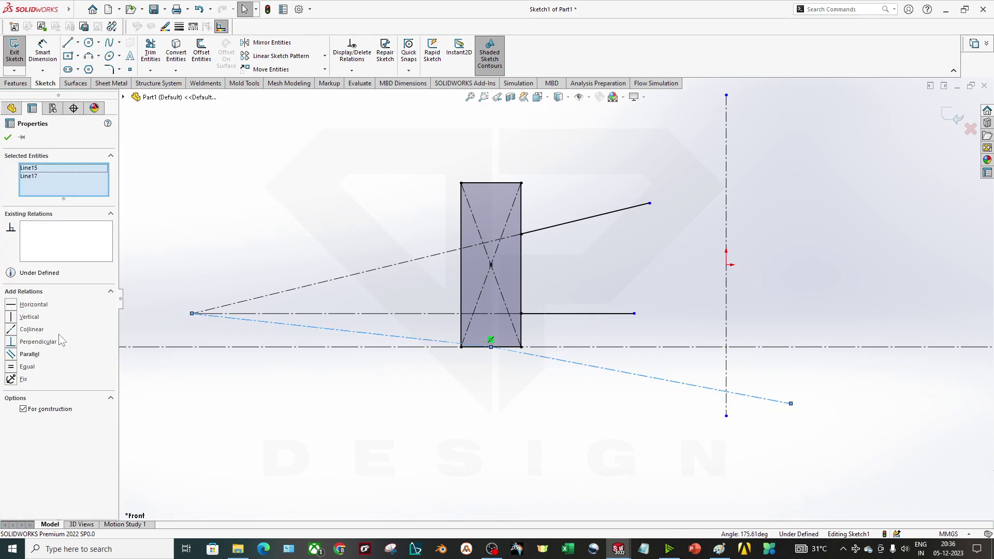
click(12, 330)
click(466, 427)
Place a sketch point where the extended centerline crosses the vertical centerline, below the ground line
scroll(759, 371, down, 4)
scroll(755, 393, up, 3)
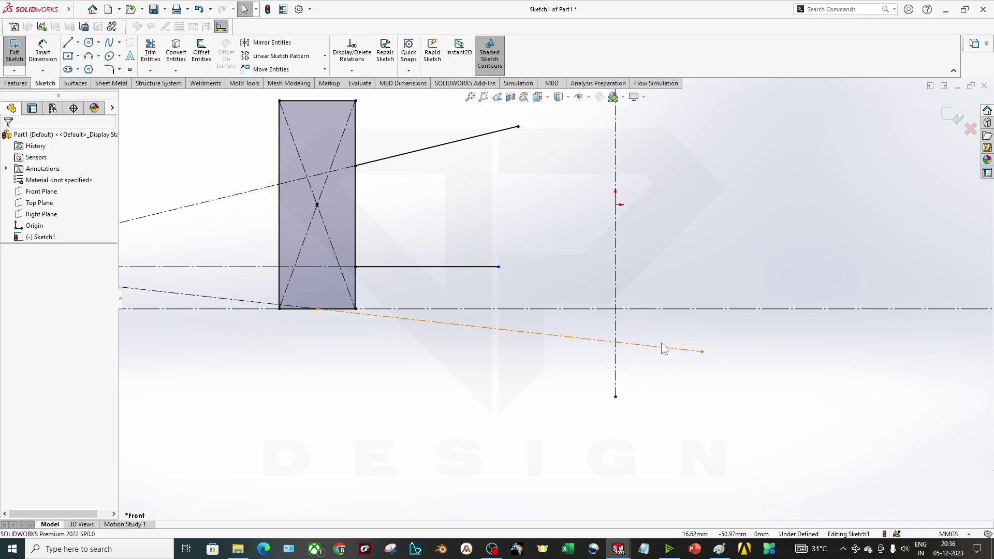
click(130, 69)
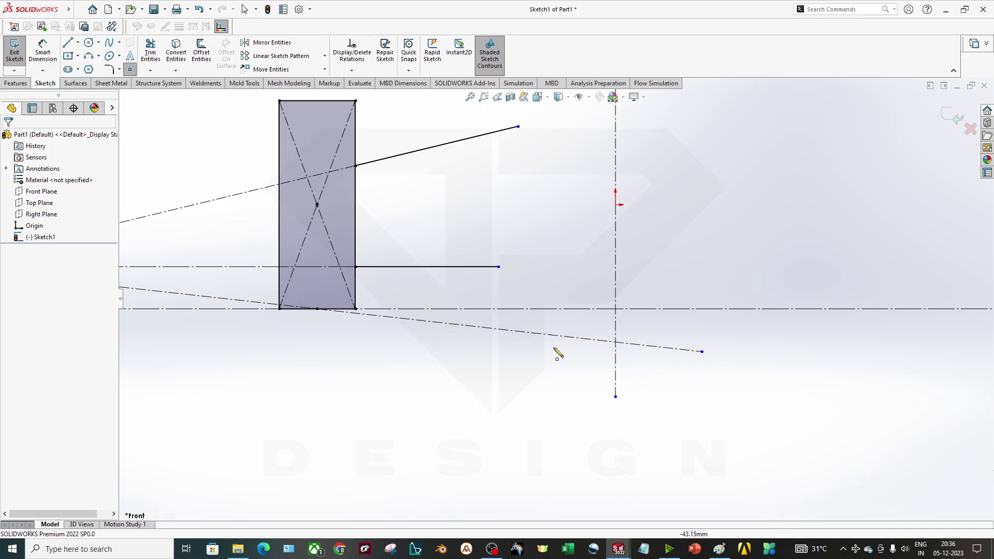
click(616, 341)
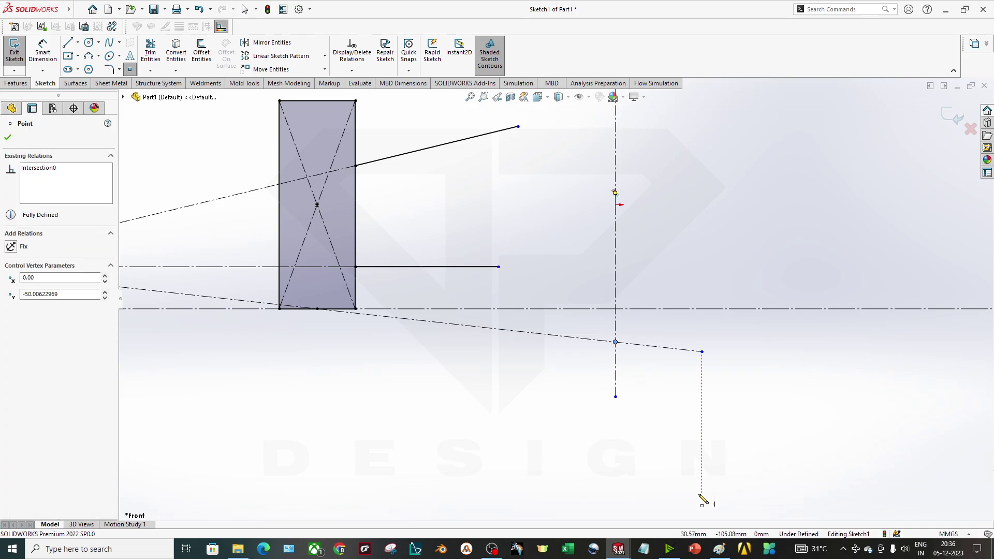
key(Escape)
key(z)
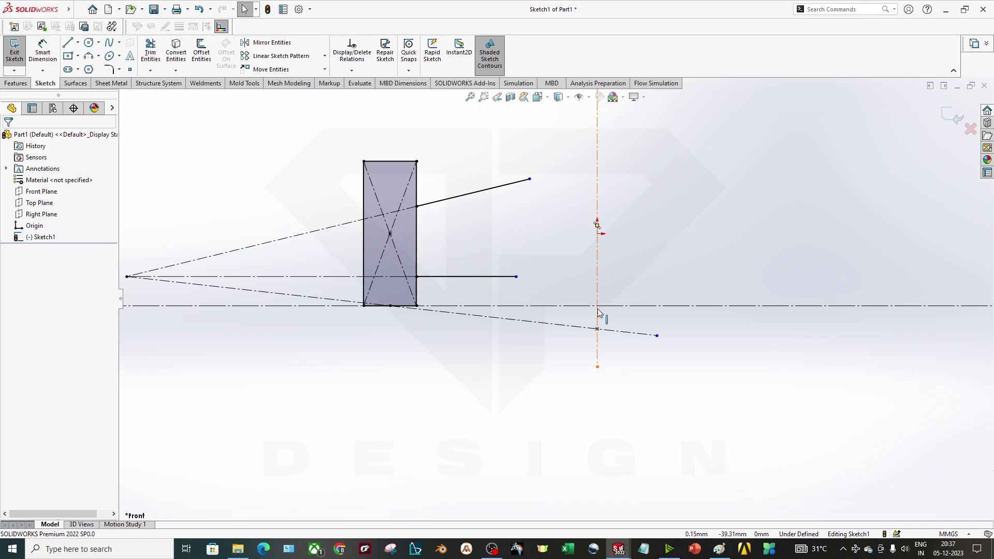
scroll(585, 347, up, 5)
scroll(578, 338, down, 3)
scroll(508, 230, down, 2)
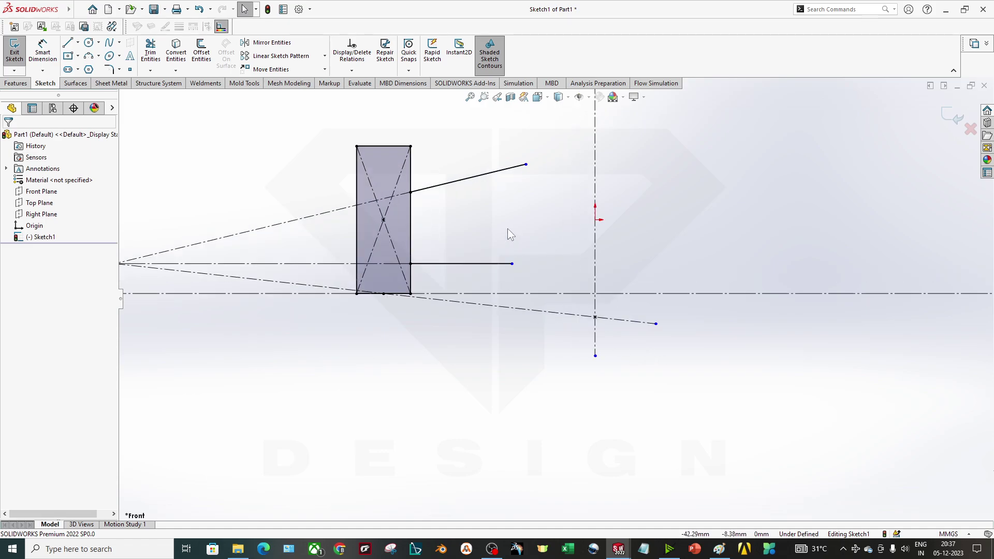
drag(489, 275, 442, 161)
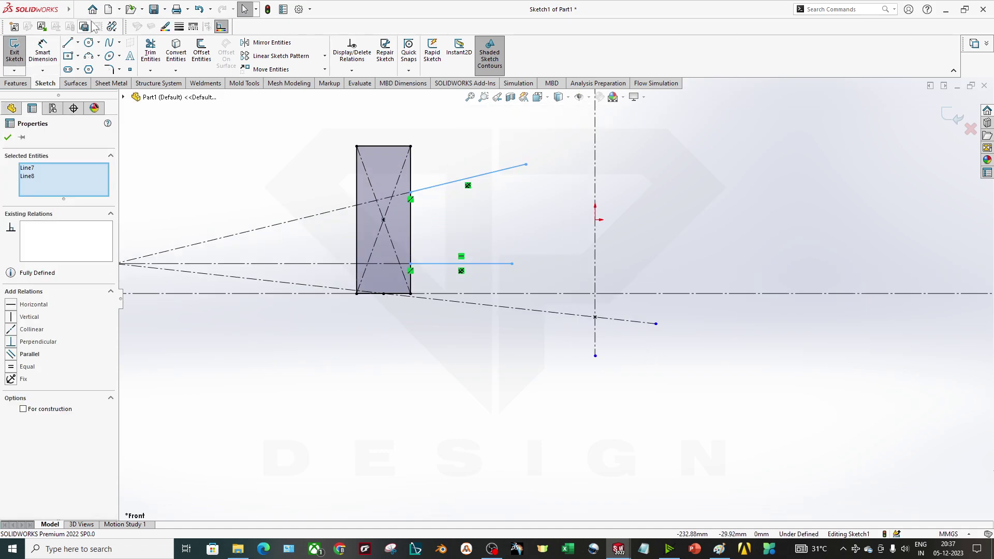
Create a new part document and start a sketch on the Front Plane
click(108, 9)
double_click(265, 239)
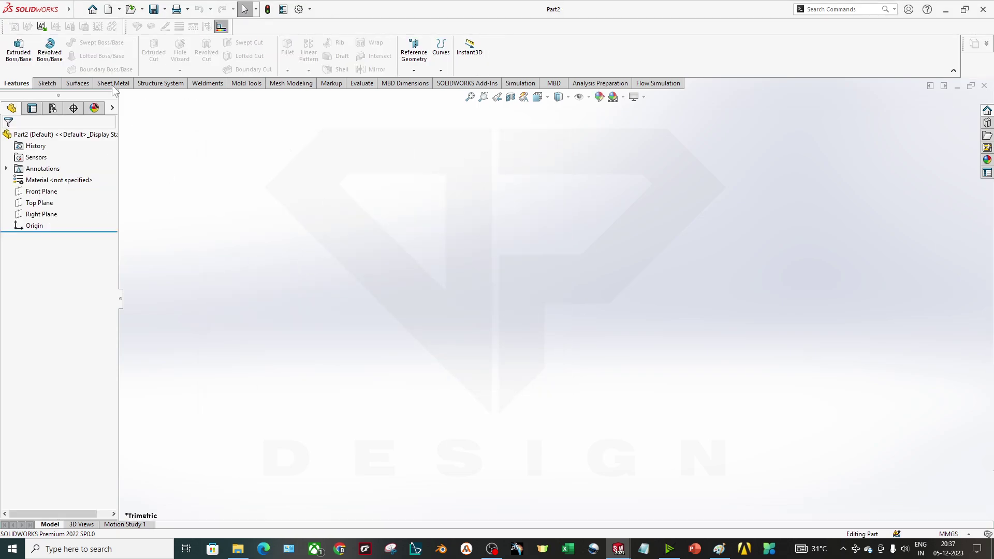
right_click(29, 193)
click(32, 172)
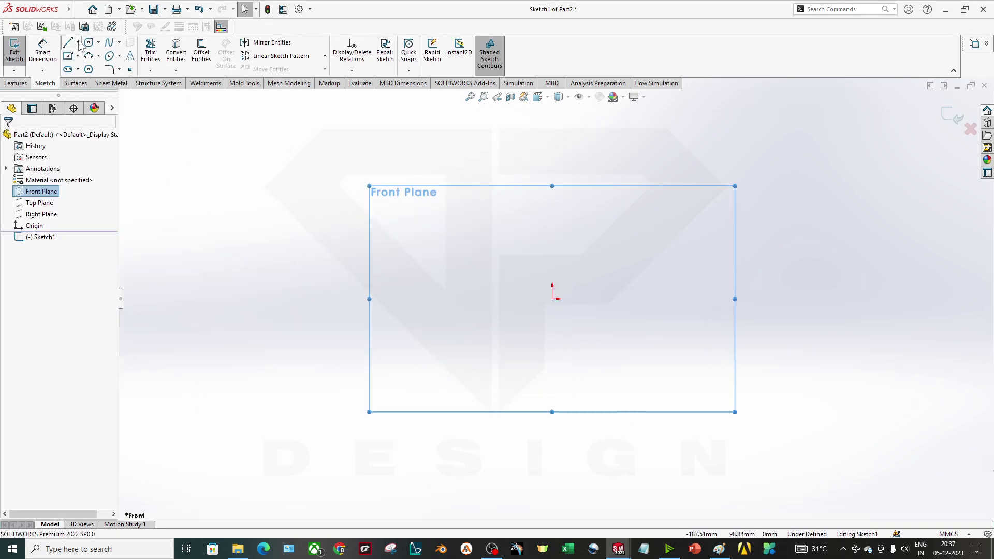
Draw a vertical centerline through the origin, extending above and below it
click(78, 42)
click(86, 69)
click(552, 126)
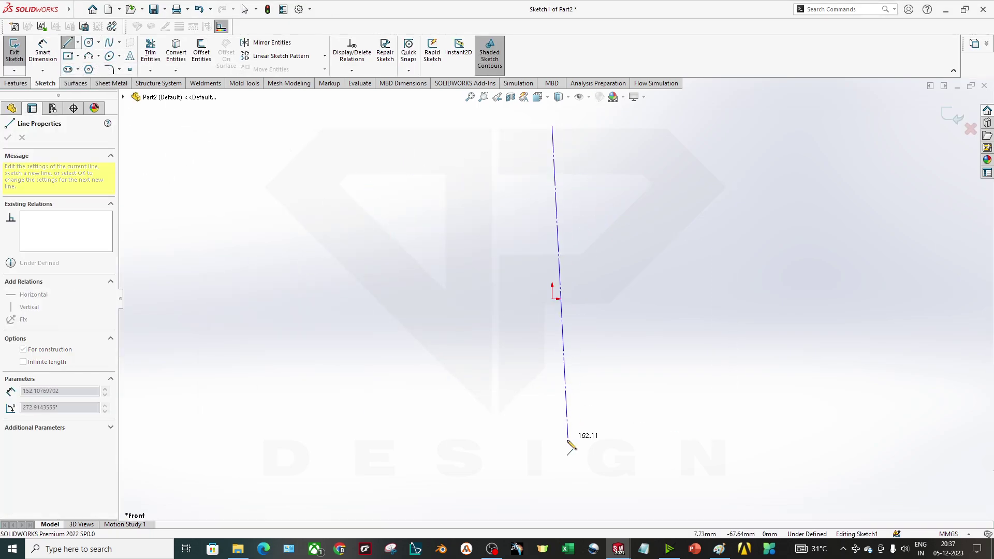
click(553, 468)
key(Escape)
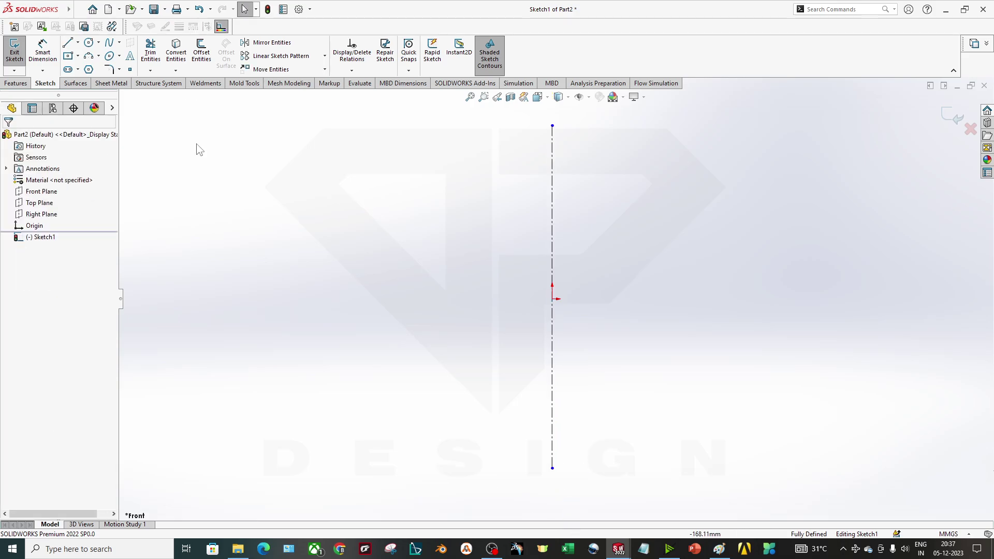
click(67, 55)
click(357, 288)
key(Escape)
Draw an upright center rectangle for the wheel to the left of the vertical centerline, centered level with the origin
click(68, 55)
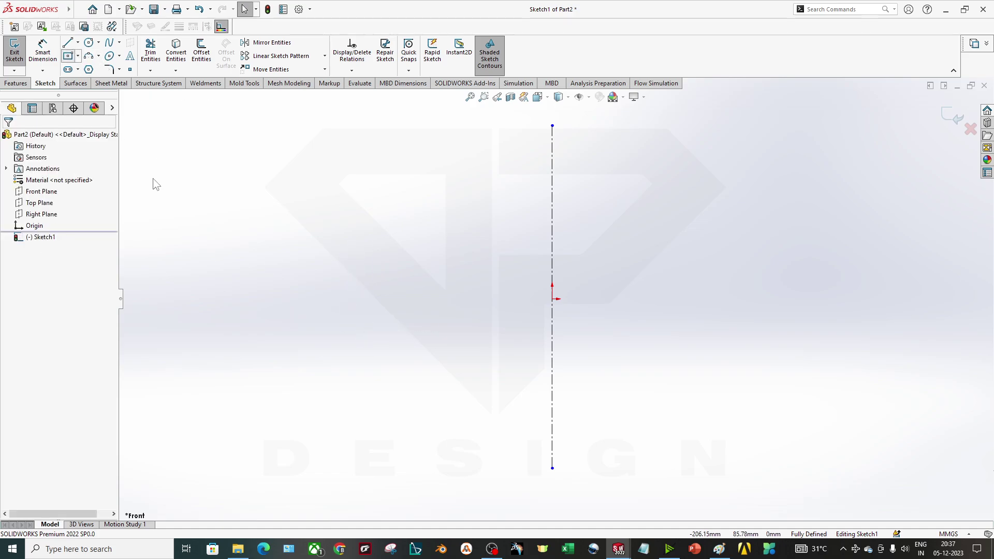
click(356, 299)
click(383, 358)
key(Escape)
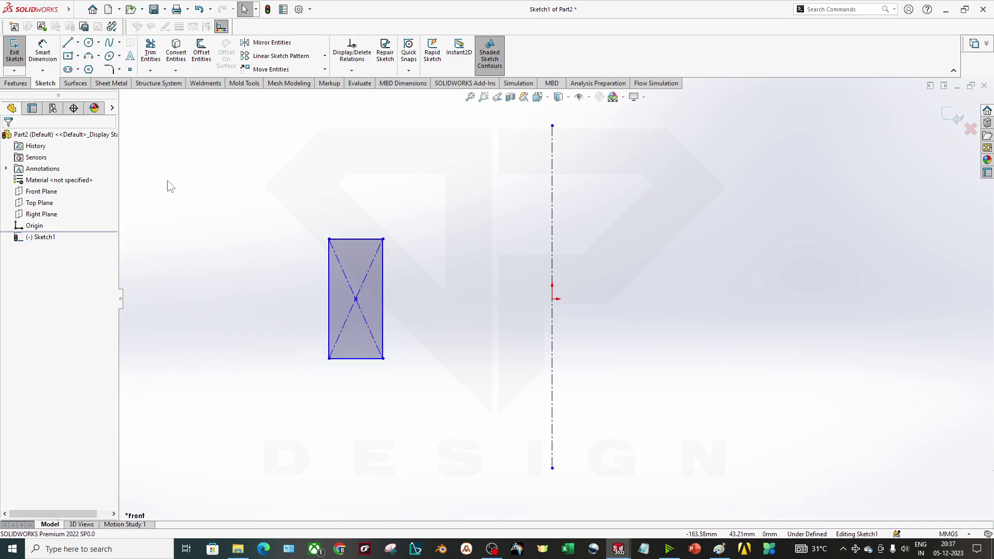
Draw a horizontal centerline as the ground line along the wheel's bottom edge, extending beyond the wheel and the vertical centerline
click(78, 43)
click(92, 67)
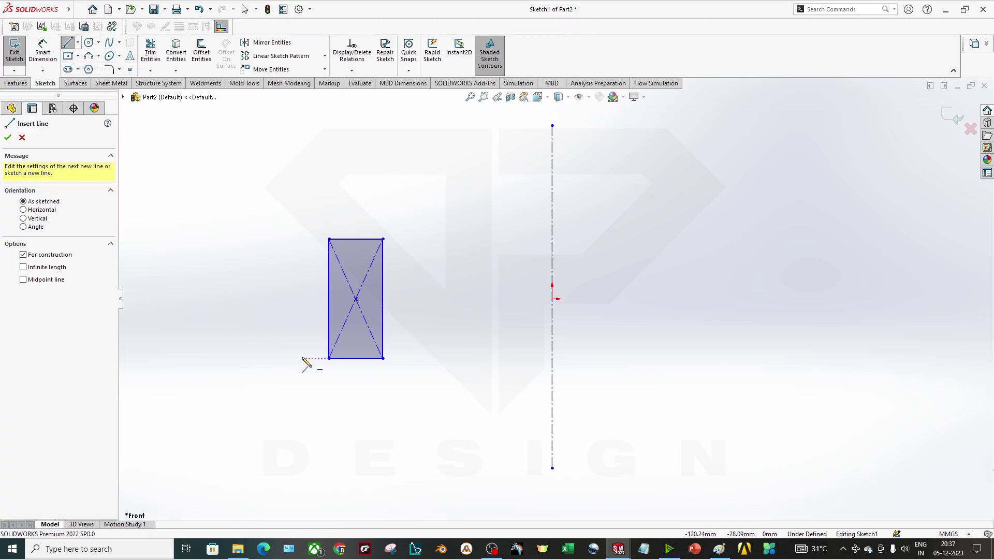
click(242, 358)
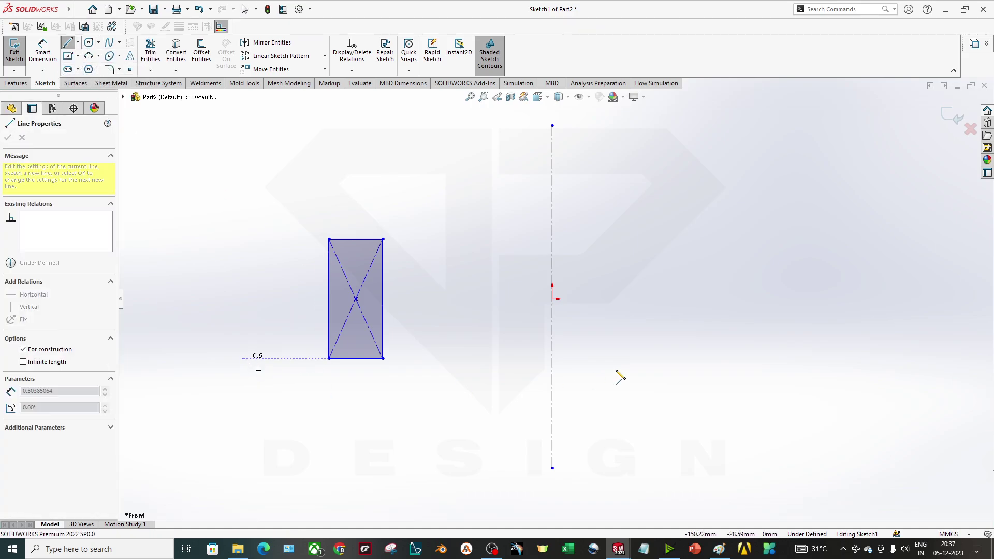
click(789, 359)
key(Escape)
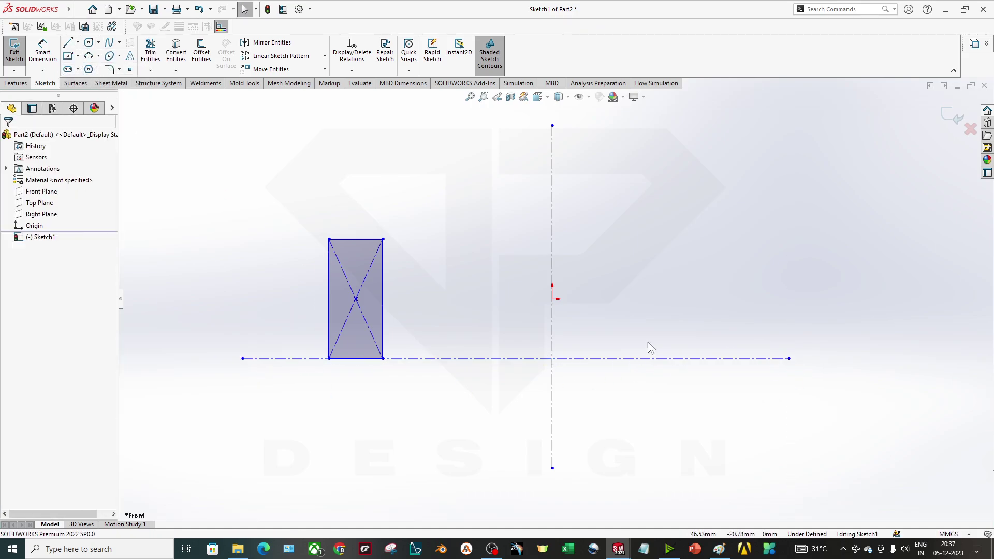
Draw a horizontal solid line from the upper part of the wheel's inner edge toward the vertical centerline as the upper arm
click(78, 42)
click(92, 67)
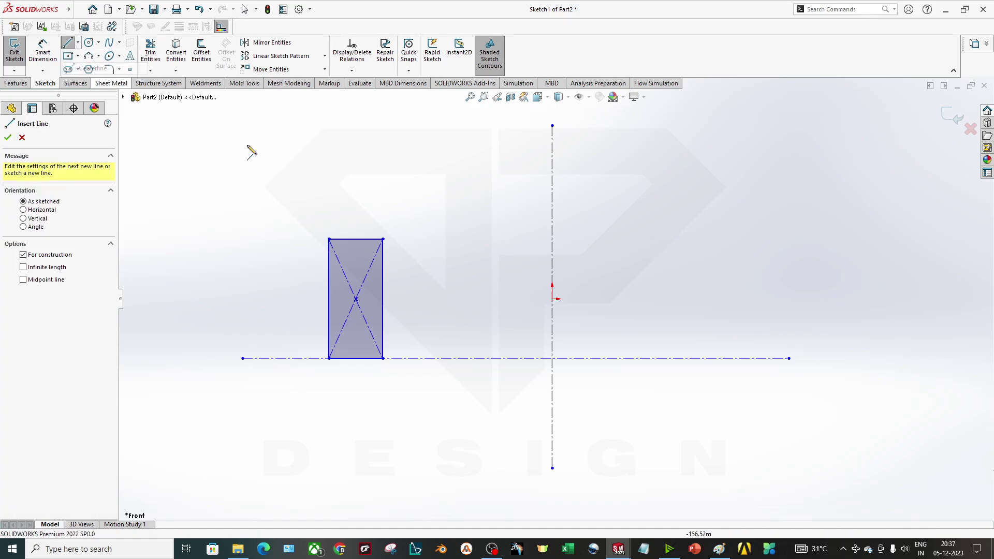
click(77, 42)
click(91, 56)
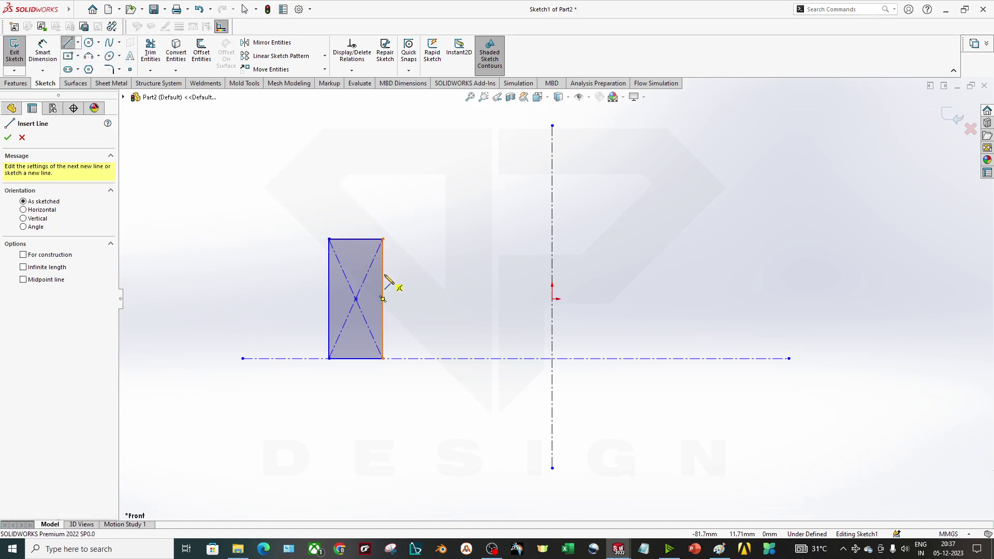
click(383, 265)
click(473, 266)
key(Escape)
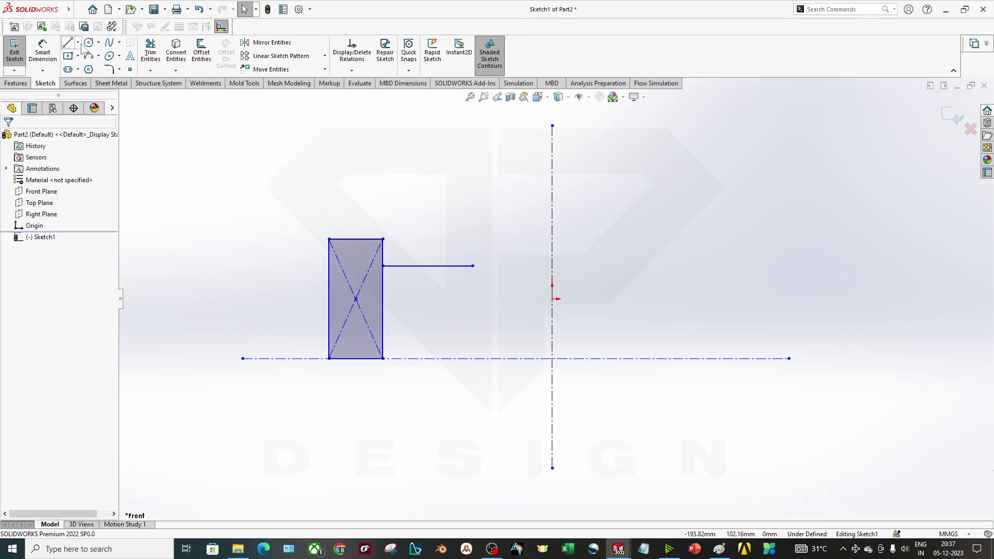
Draw a horizontal solid line about 44 mm long from the lower part of the wheel's inner edge as the lower arm
key(l)
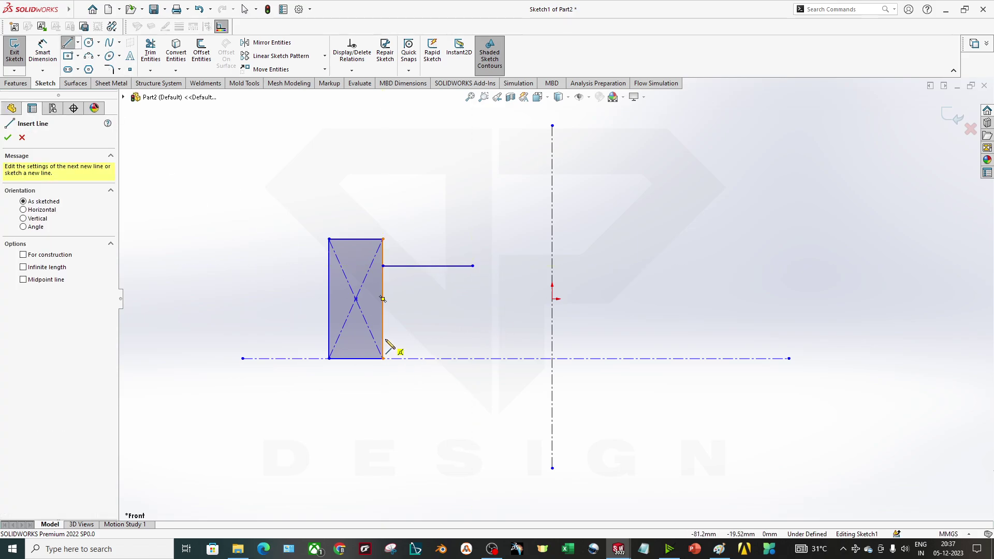
click(383, 339)
click(474, 338)
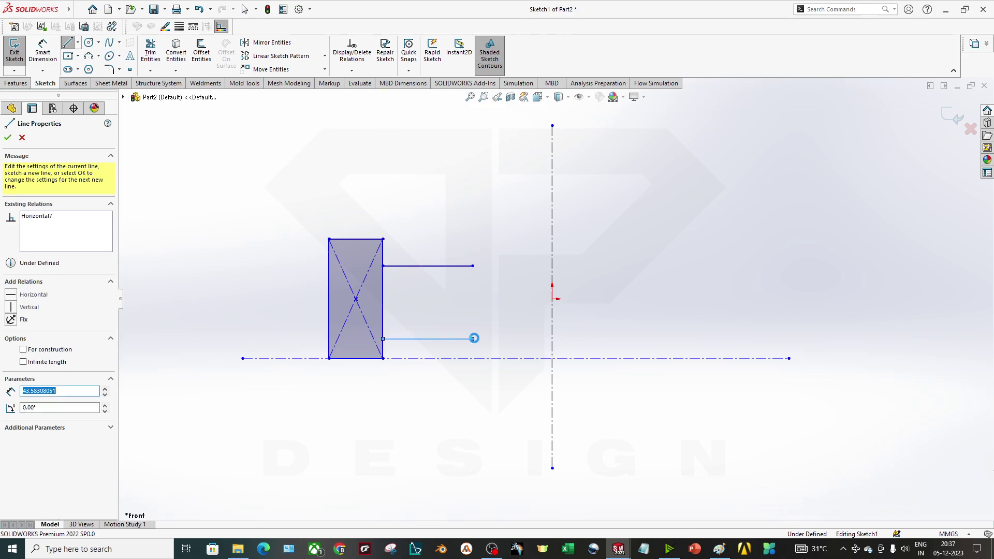
key(Escape)
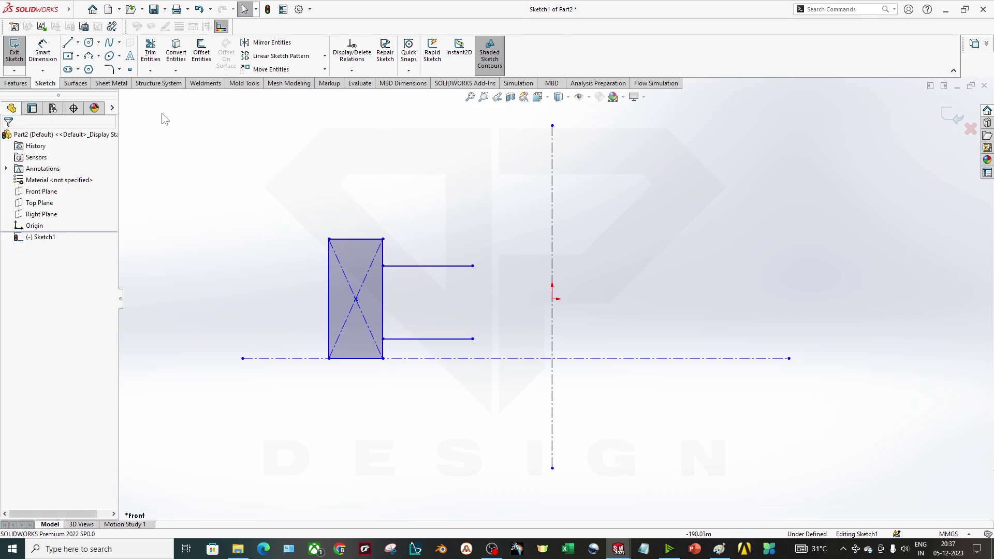
Draw a horizontal centerline extending the upper arm from its inner end past the vertical centerline
click(67, 42)
click(78, 42)
click(98, 70)
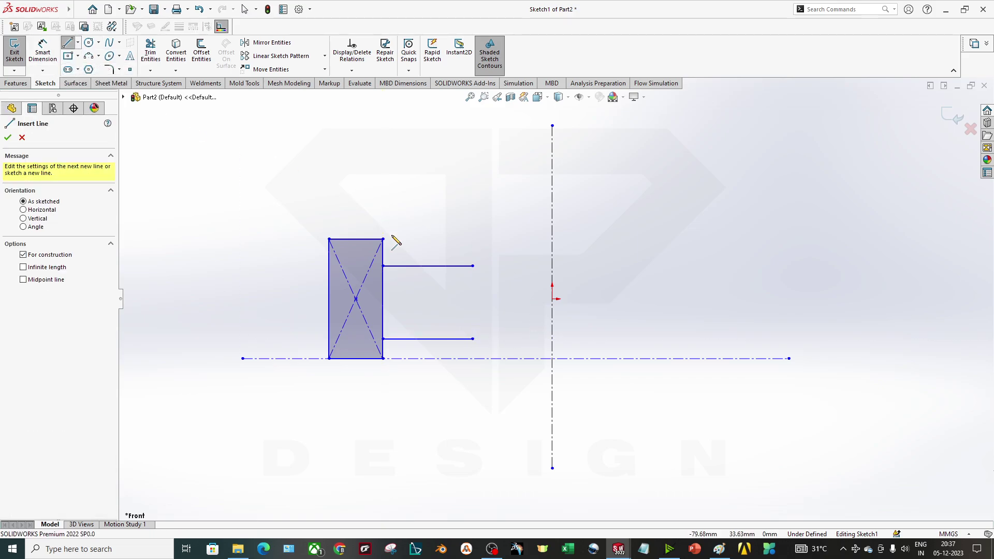
click(473, 266)
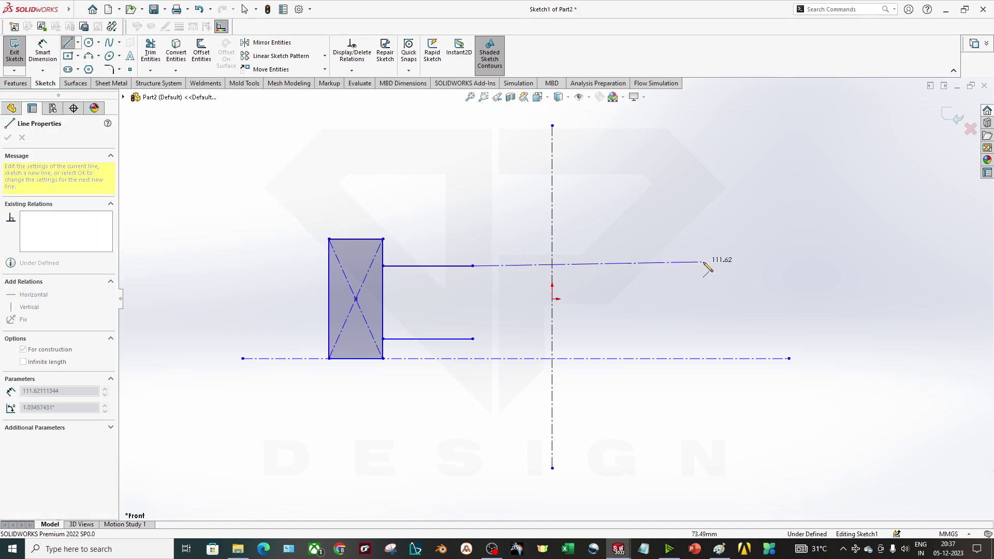
click(722, 267)
key(Escape)
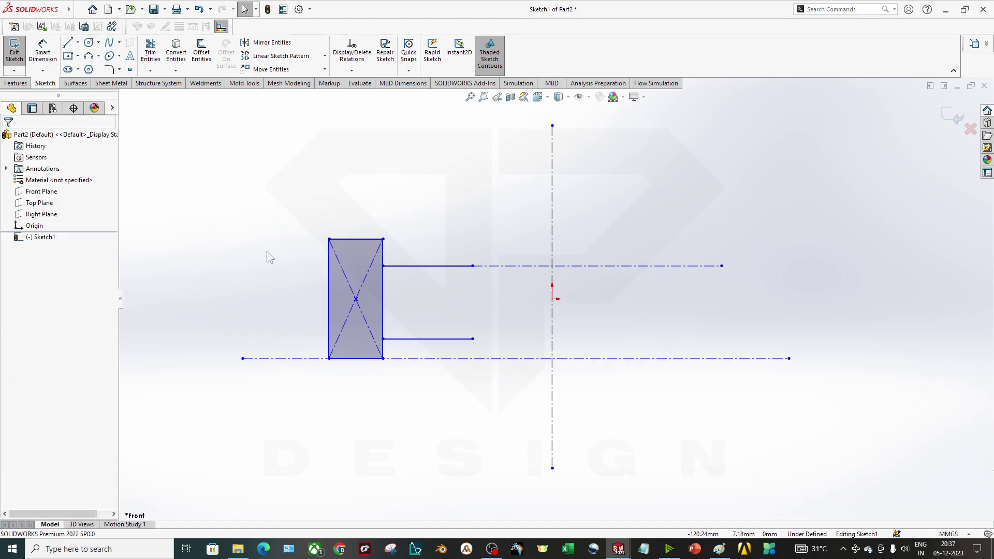
Draw a horizontal centerline extending the lower arm past the vertical centerline, ending level with the upper extension's end
click(79, 43)
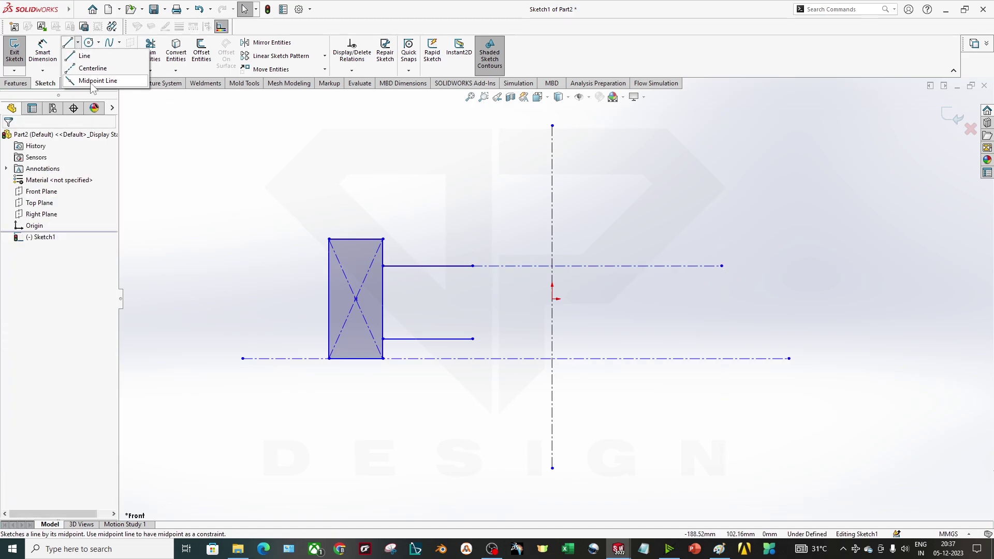
click(473, 339)
click(722, 339)
key(Escape)
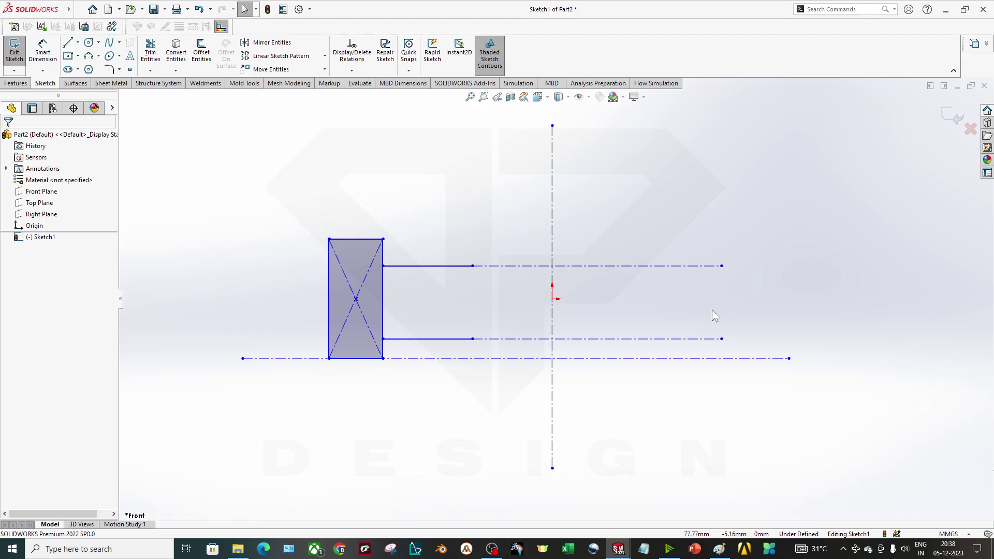
Place a sketch point at the intersection of the ground line and the vertical centerline as the roll center
click(130, 69)
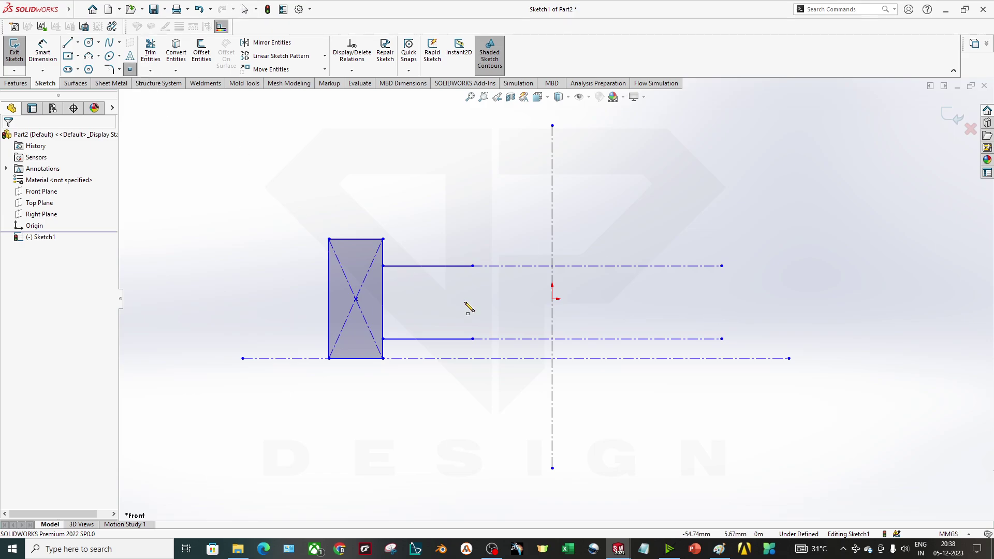
click(552, 359)
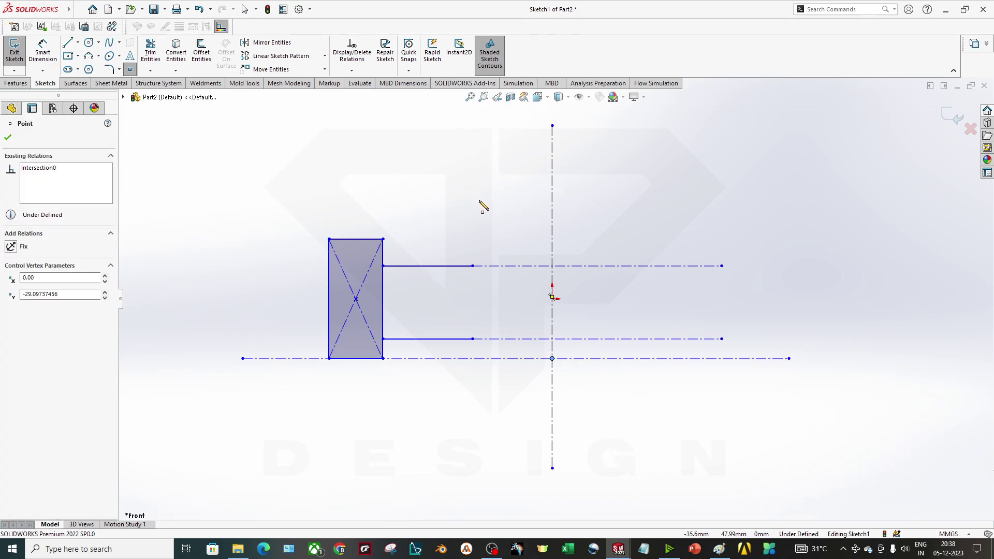
key(Escape)
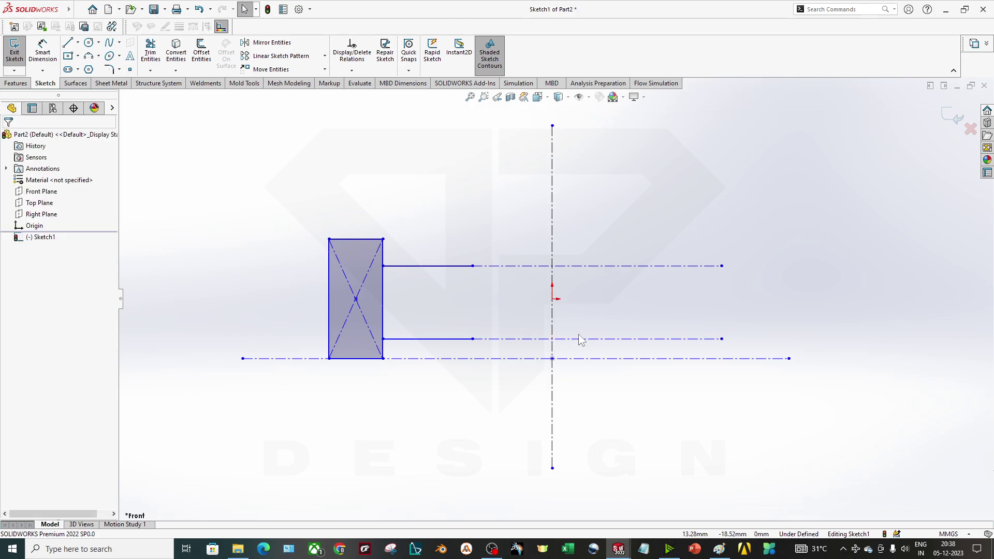
scroll(559, 376, down, 8)
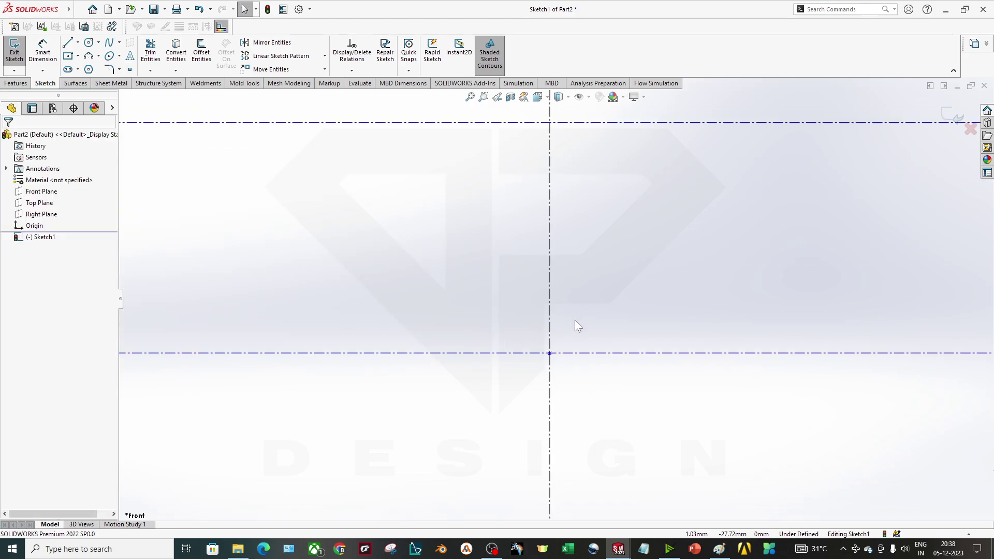
scroll(575, 324, up, 3)
scroll(572, 341, up, 5)
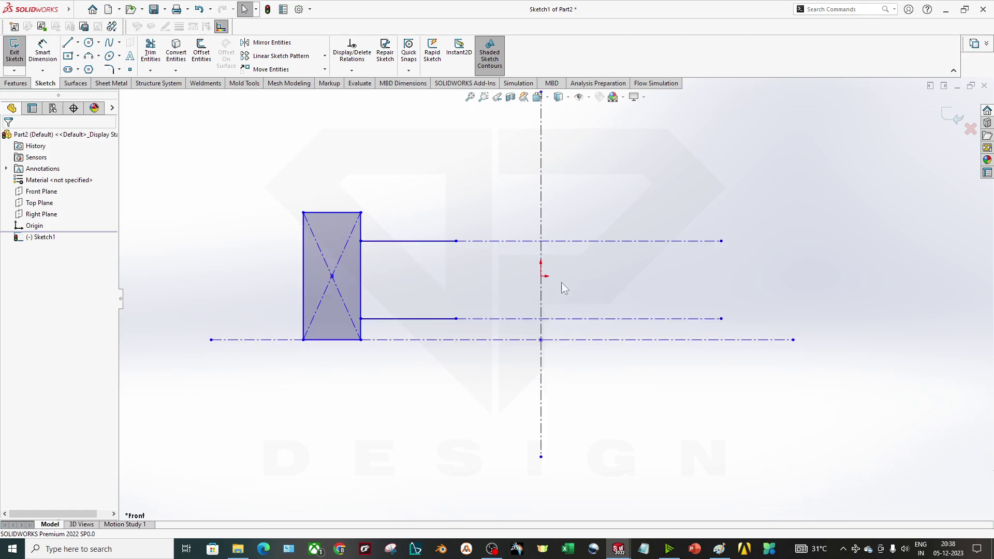
click(542, 340)
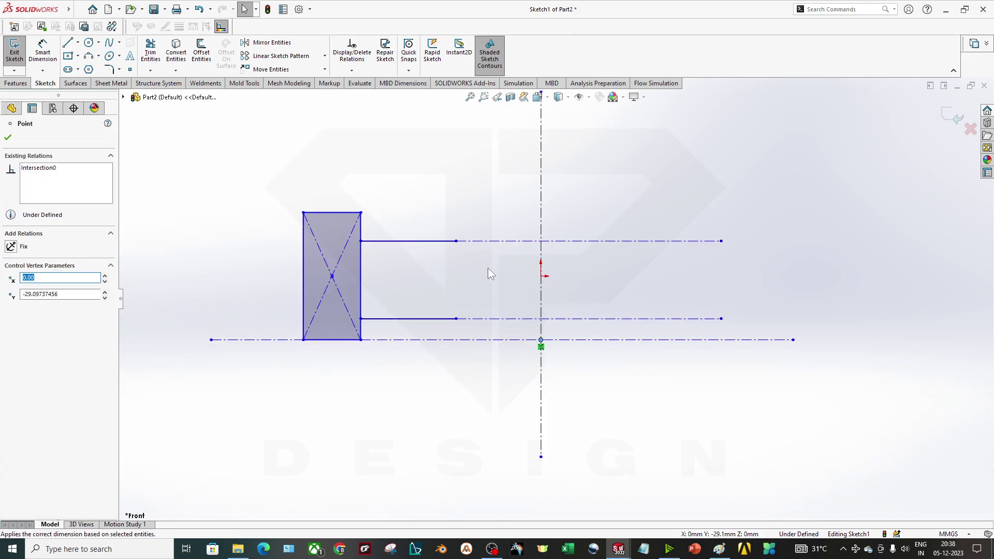
Delete the two arm extensions, the ground line and both arms, keeping the wheel, vertical centerline and roll center point
drag(429, 204, 457, 415)
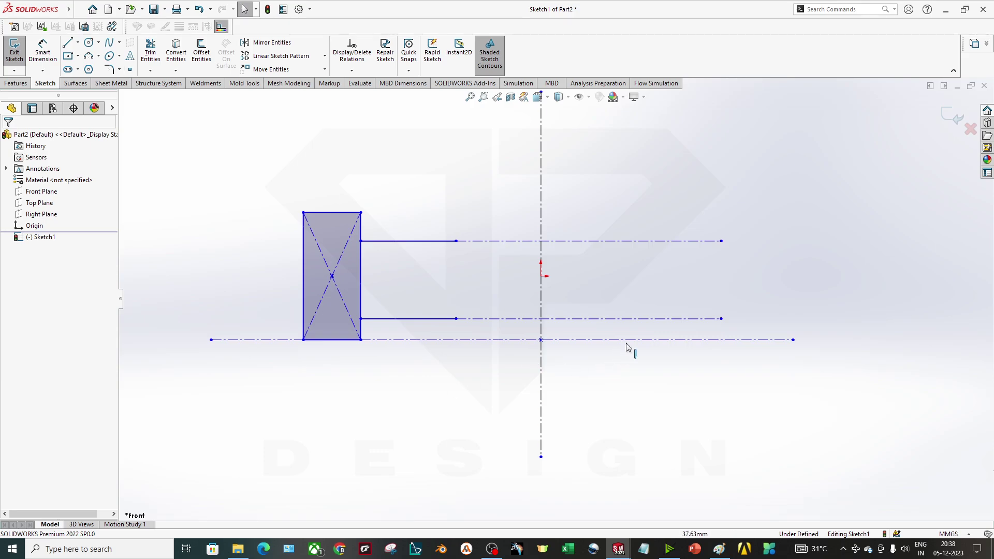
drag(678, 369, 562, 204)
key(Delete)
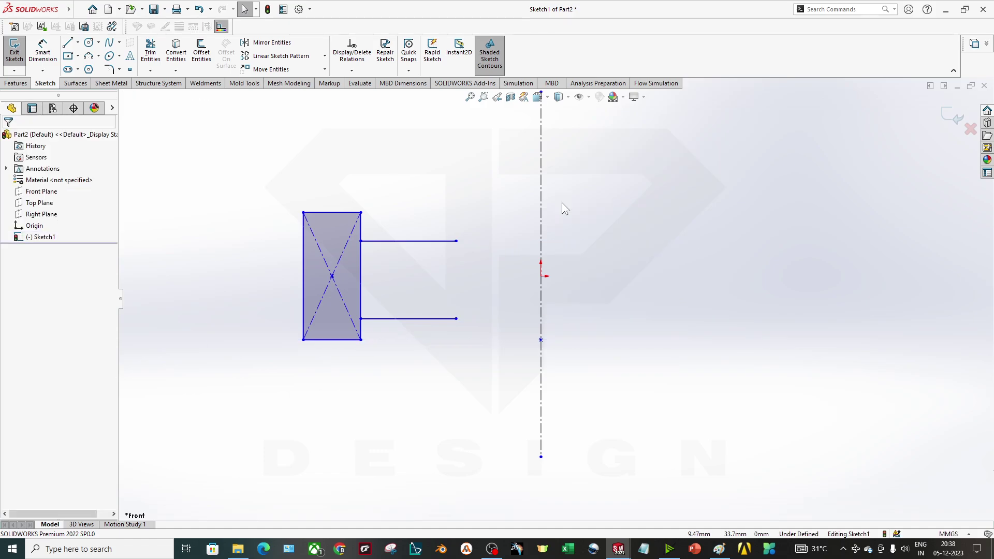
drag(468, 344, 392, 197)
key(Delete)
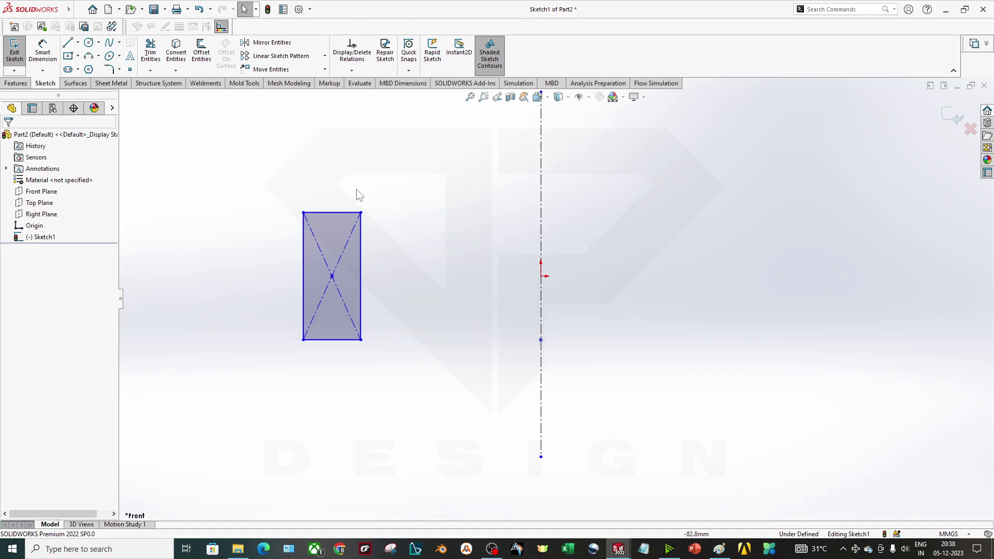
Draw a horizontal ground centerline level with the wheel's bottom edge, running from outside the wheel past the vertical centerline
click(77, 43)
click(91, 67)
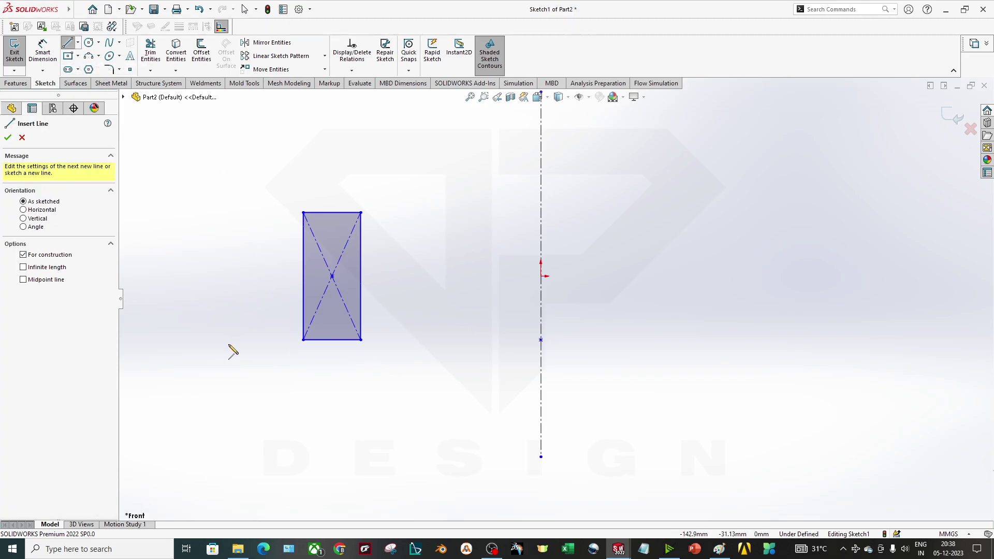
click(229, 340)
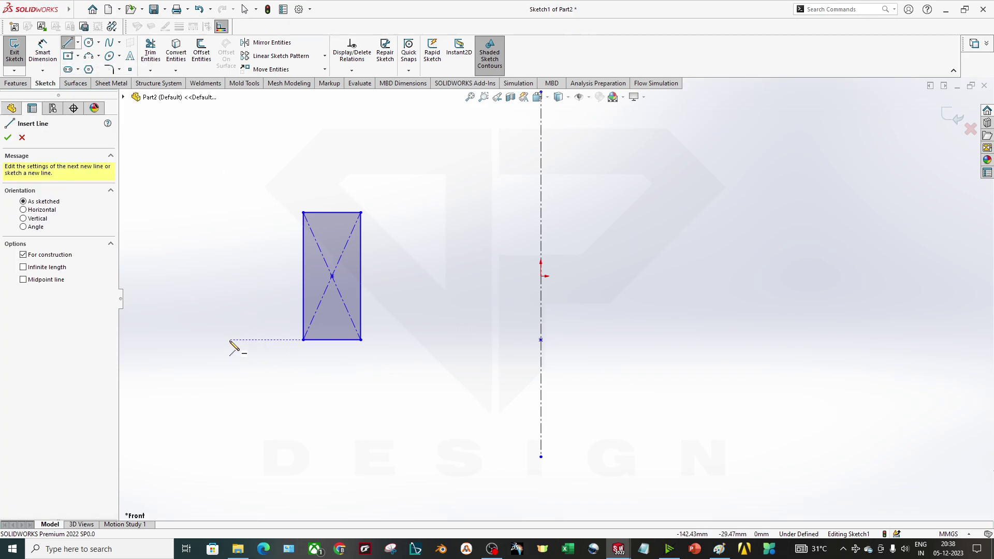
click(763, 340)
key(Escape)
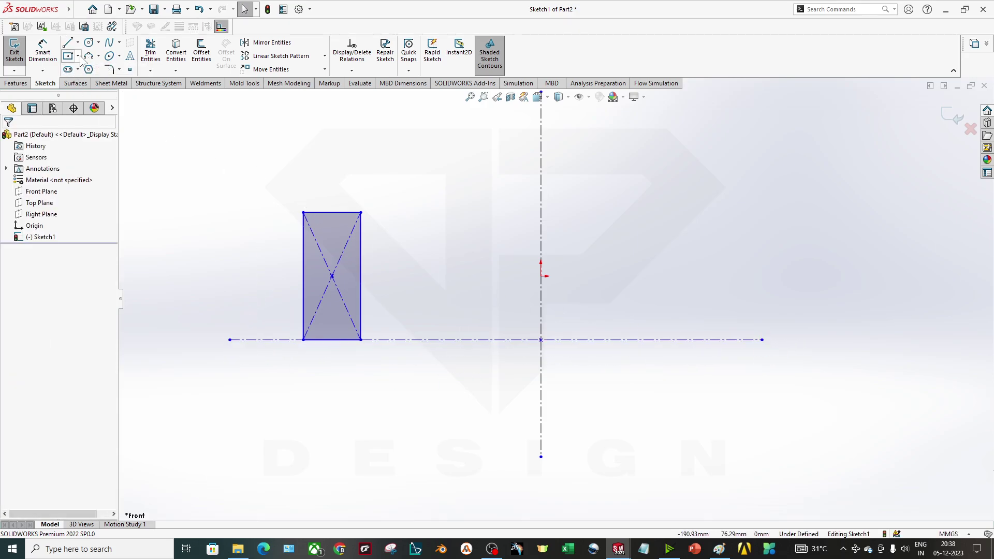
Draw a horizontal solid line from the lower part of the wheel's inner edge toward the vertical centerline as the lower arm
click(68, 42)
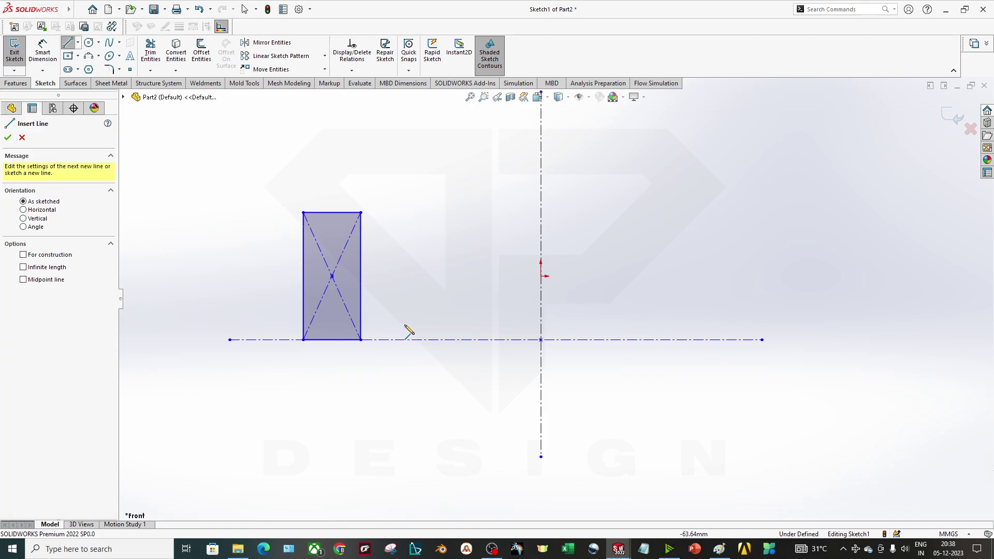
click(361, 312)
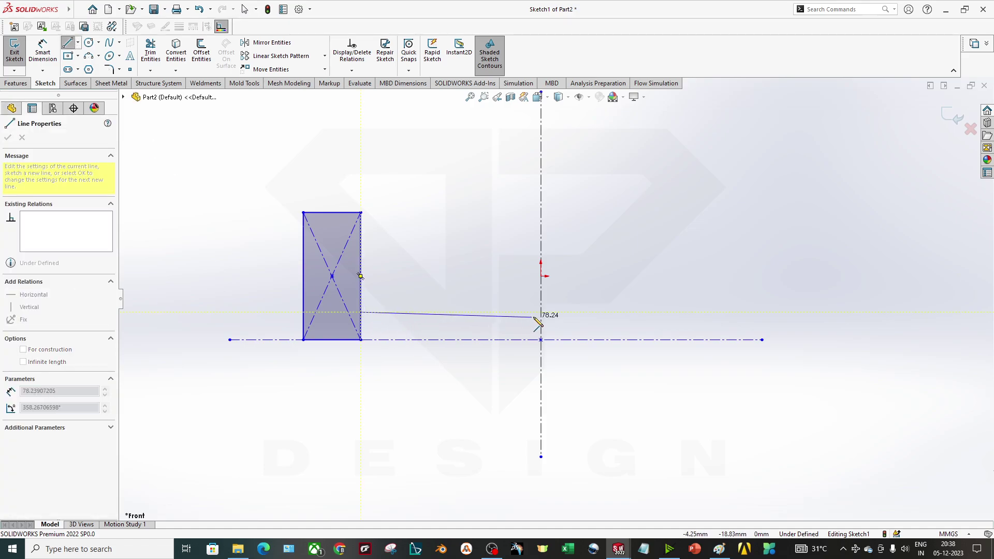
click(460, 312)
key(Escape)
Draw a steep solid line from the upper part of the wheel's inner edge up to a point above the wheel, leaning inward as the strut
click(68, 43)
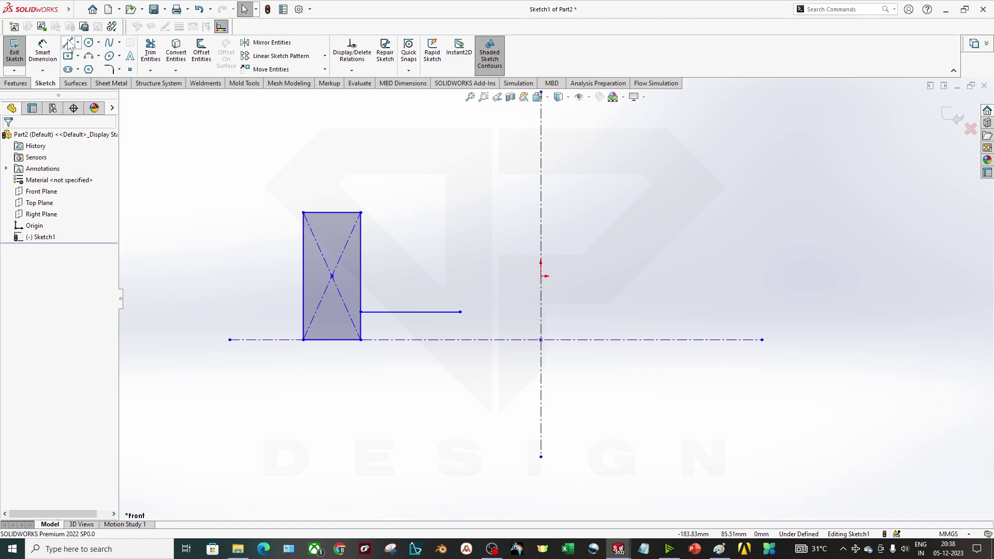
click(361, 247)
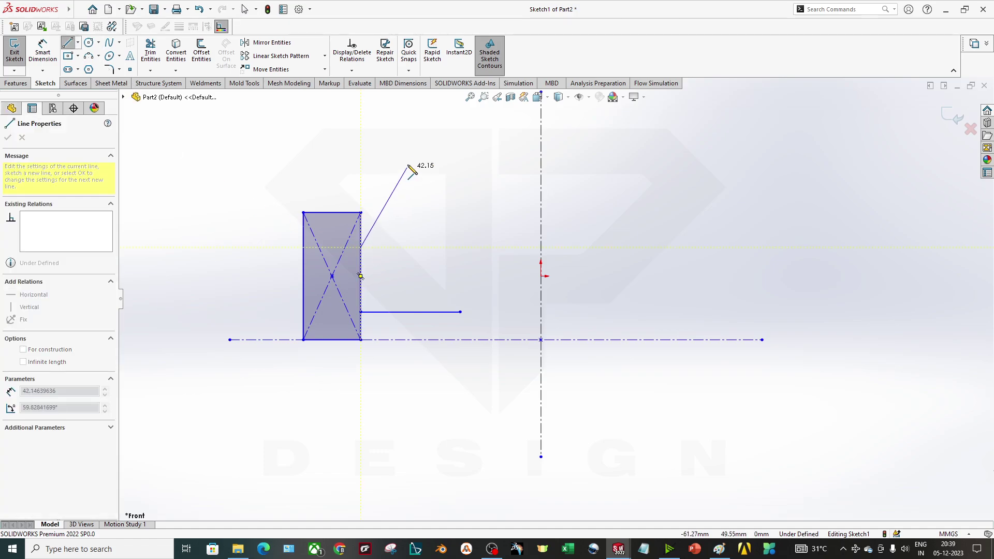
click(400, 123)
key(Escape)
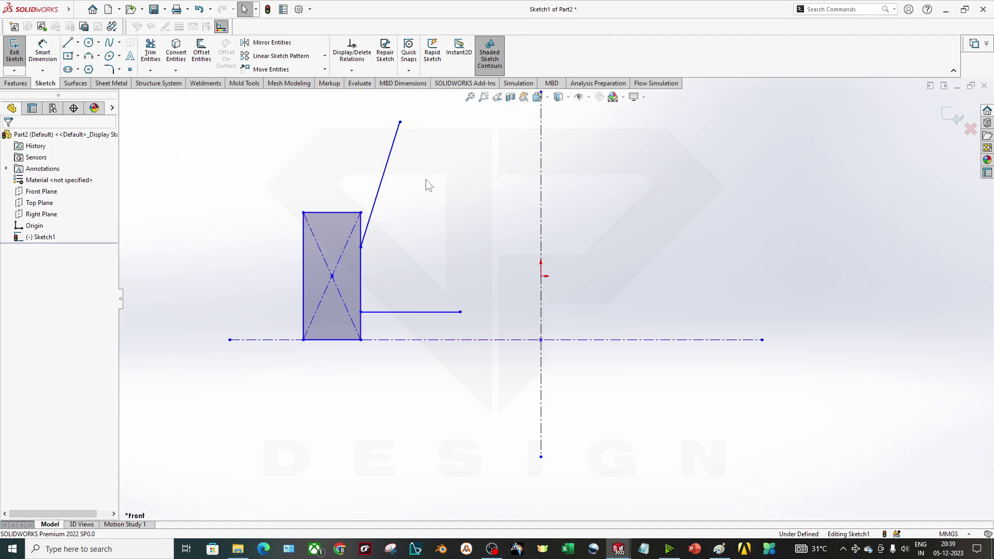
scroll(553, 282, up, 2)
scroll(514, 244, down, 1)
scroll(500, 240, down, 1)
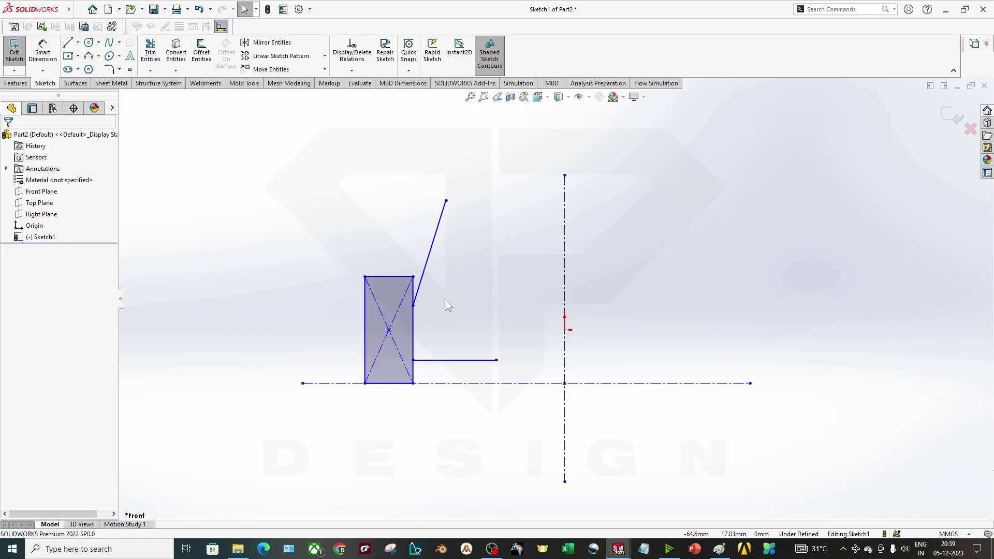
key(l)
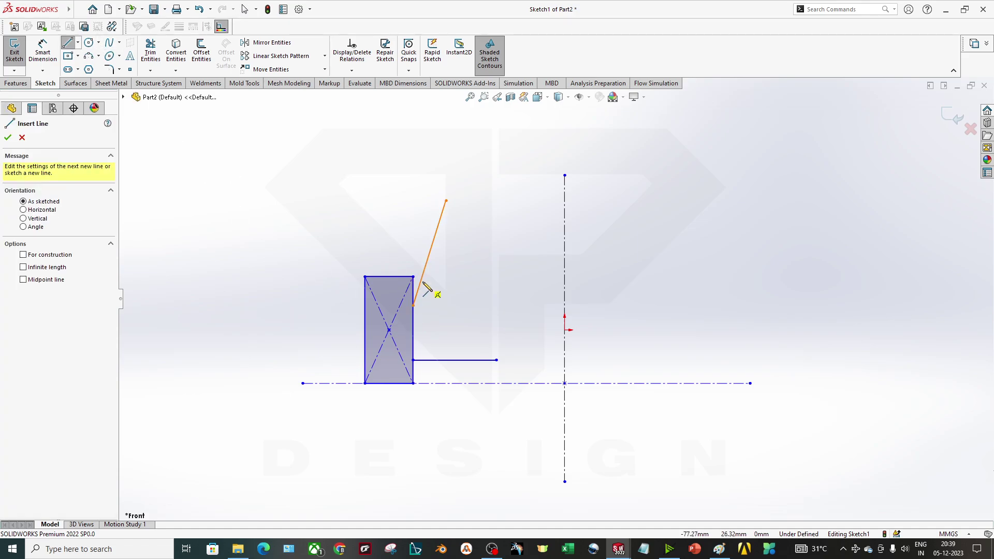
click(414, 307)
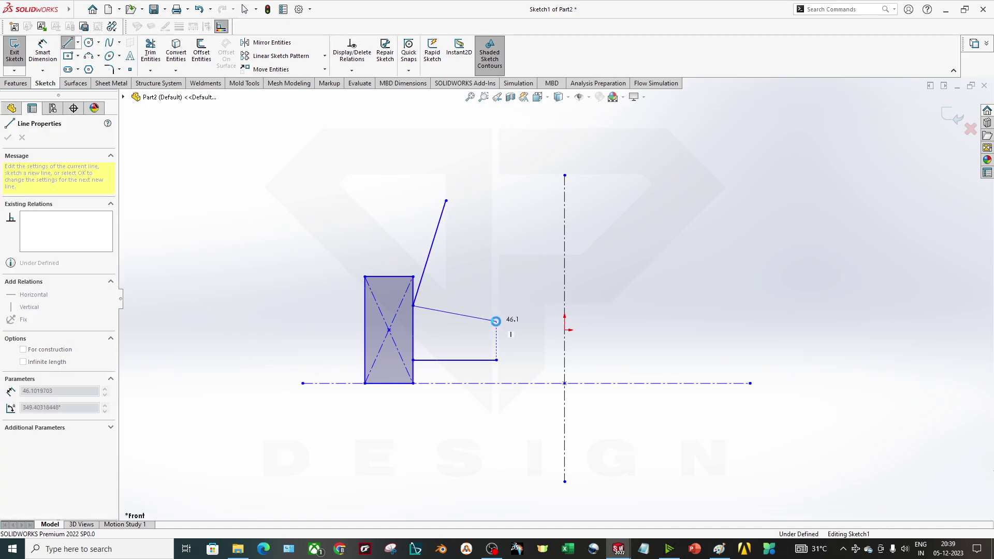
key(Escape)
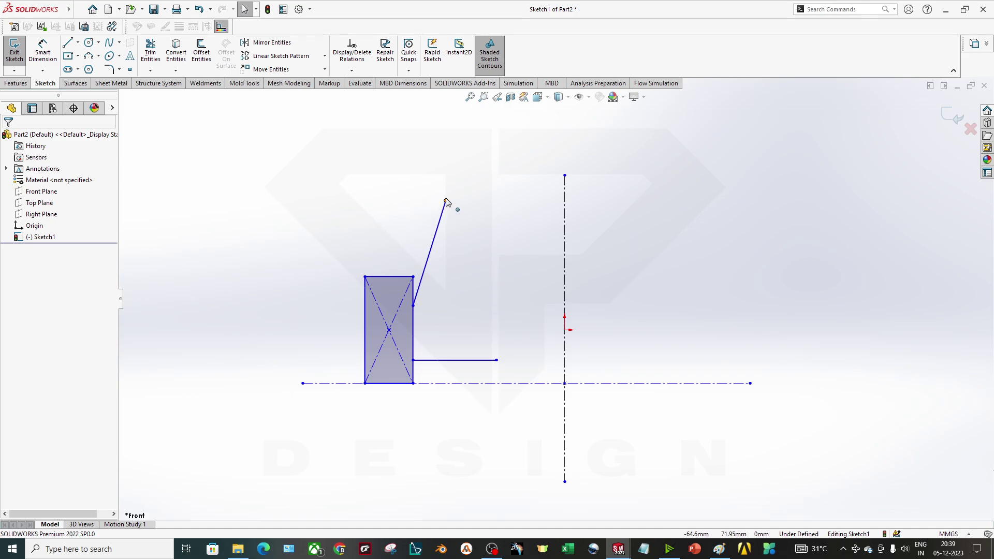
click(445, 215)
click(457, 272)
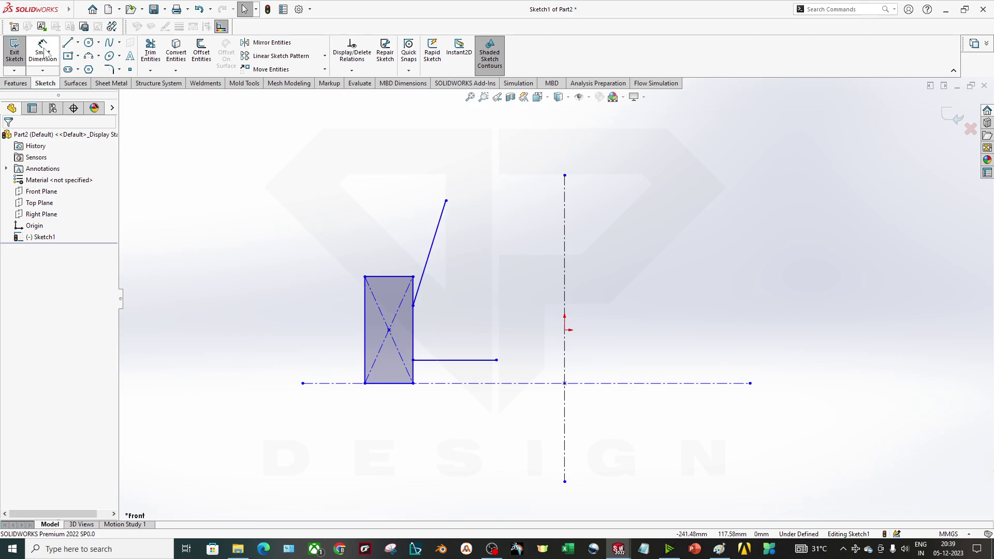
Draw a solid line from the strut's upper end sloping down across the vertical centerline
click(67, 43)
click(445, 201)
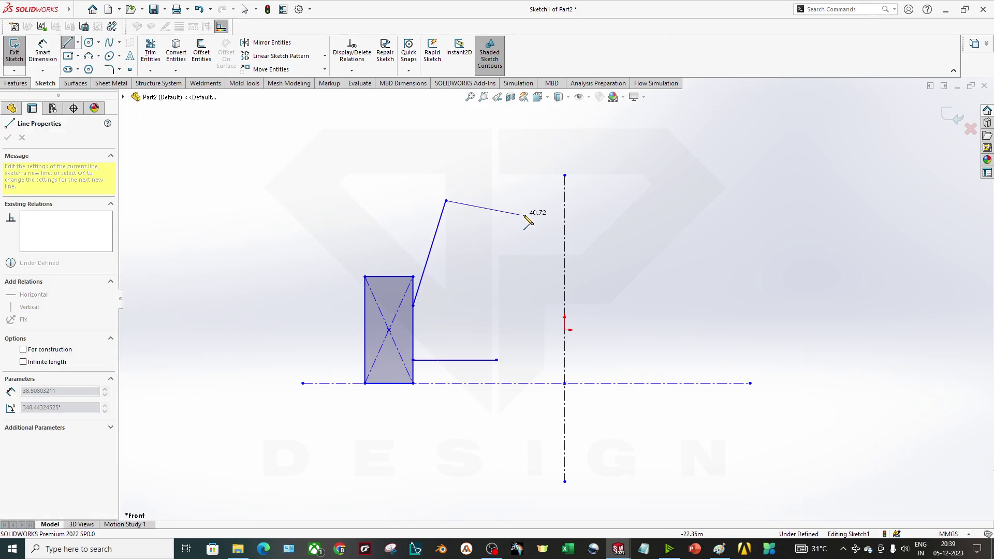
click(671, 285)
key(Escape)
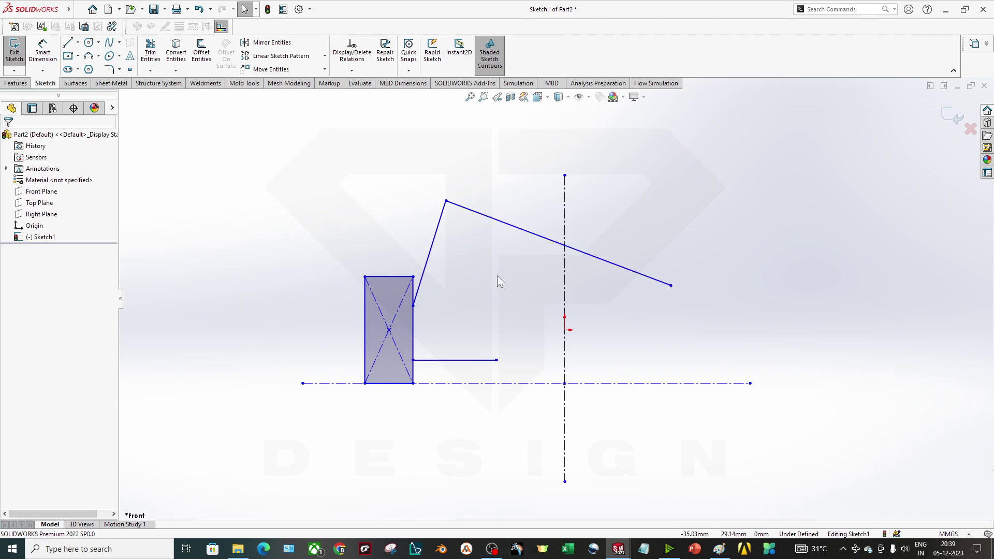
Apply a Perpendicular relation between the sloping line and the strut
click(467, 209)
ctrl+click(446, 223)
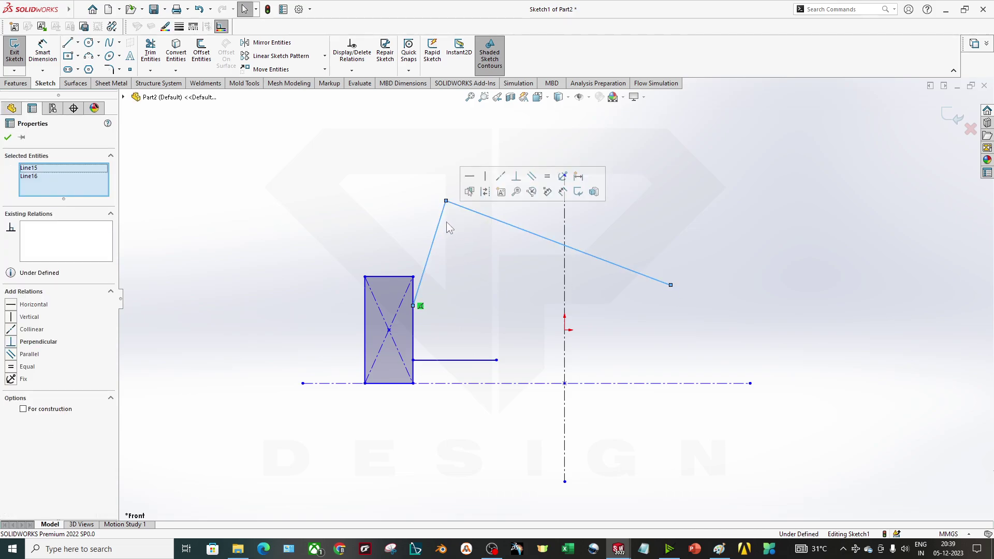
click(12, 341)
click(311, 346)
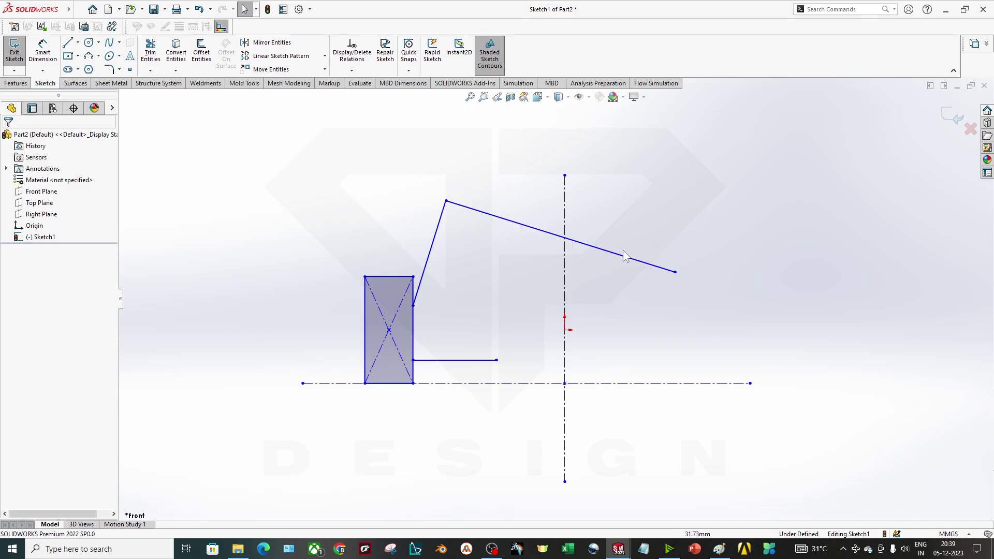
Apply Fix relations to the strut, the wheel rectangle and the lower arm
drag(436, 255, 377, 296)
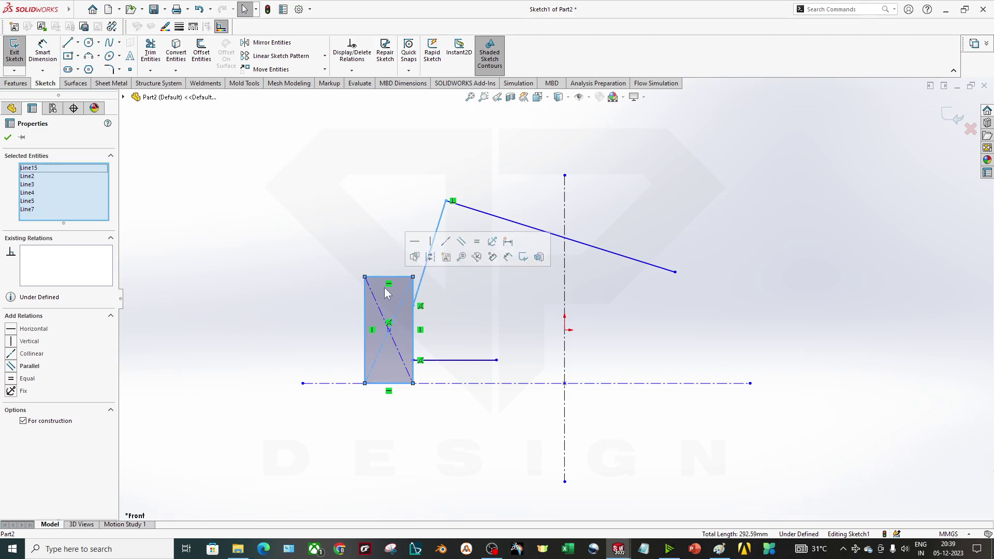
click(11, 392)
click(227, 299)
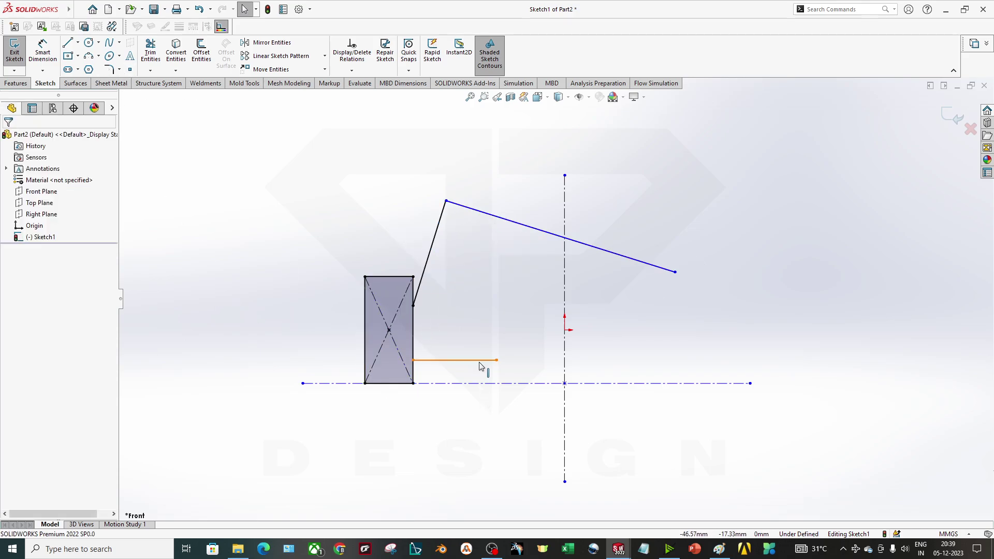
click(454, 360)
click(11, 271)
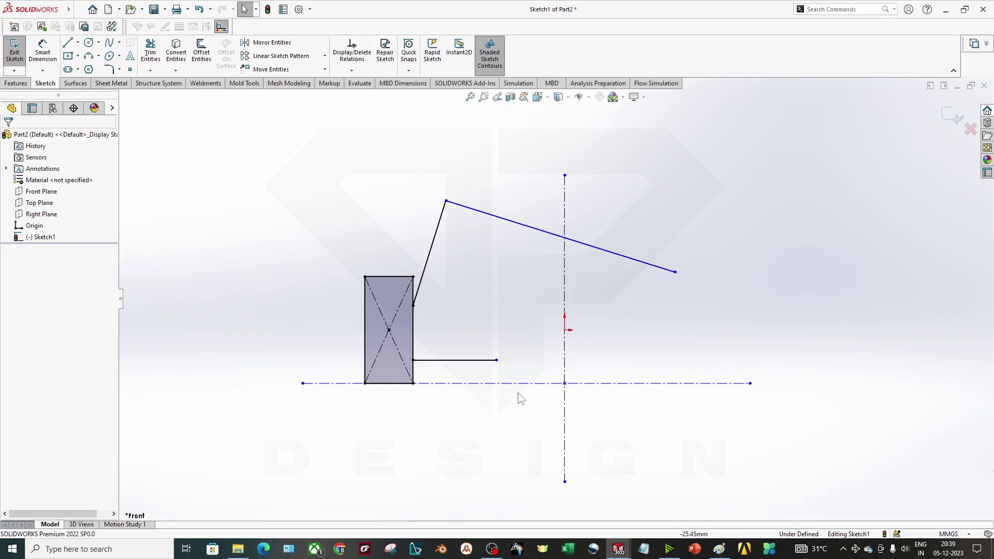
Stretch the free end of the line perpendicular to the strut outward to about X 210 mm, Y -21 mm
drag(675, 272, 952, 370)
click(846, 316)
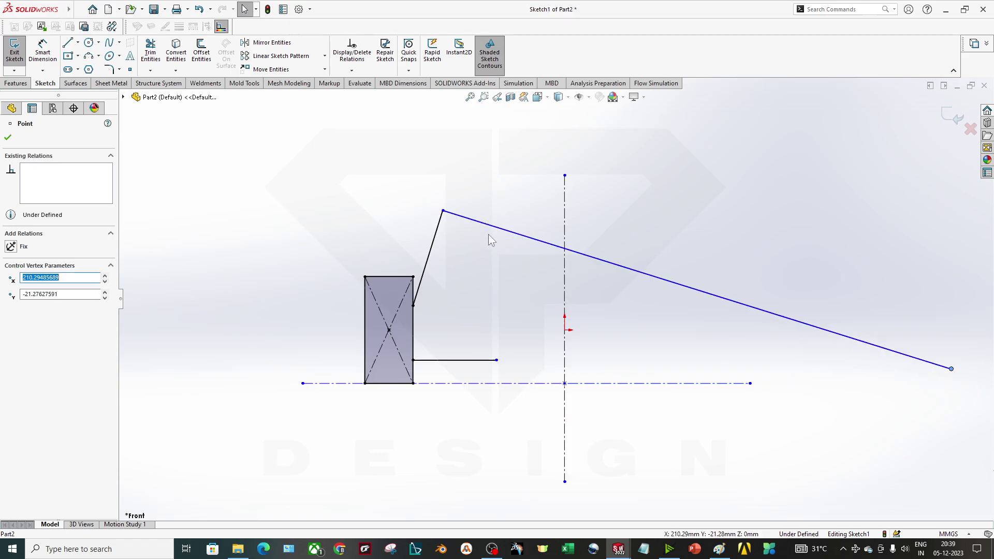
Convert the sloping line perpendicular to the strut into construction geometry
click(439, 240)
scroll(554, 300, up, 2)
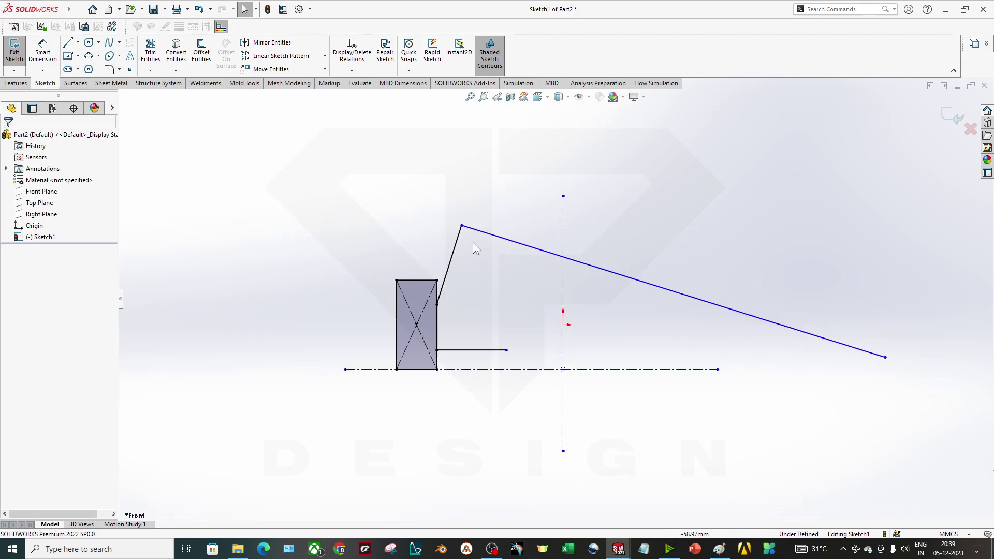
scroll(874, 341, down, 2)
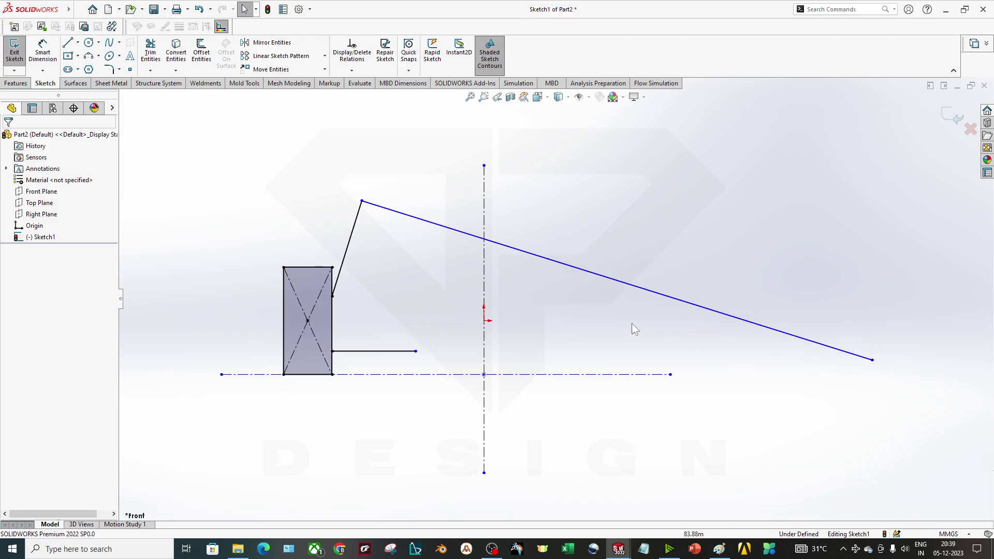
click(378, 206)
click(22, 302)
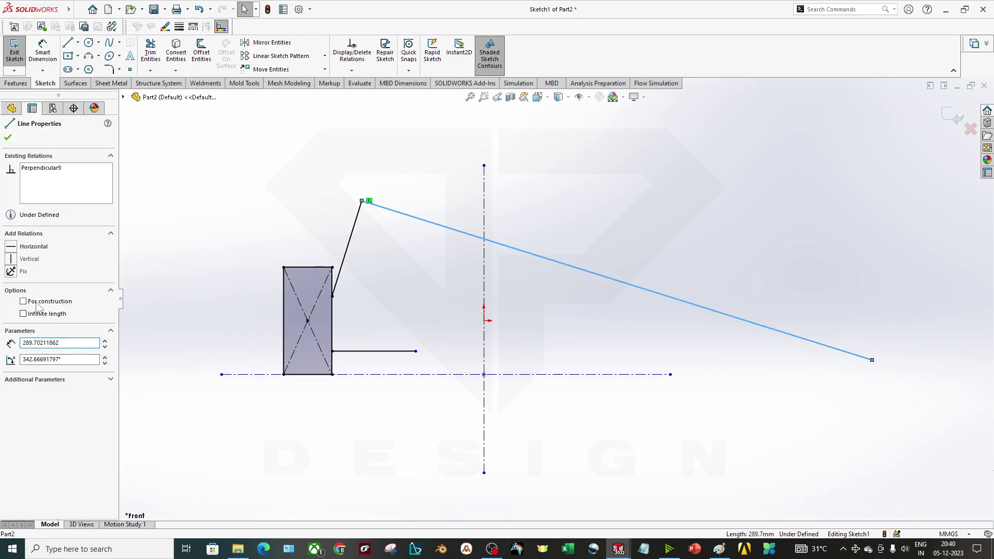
click(185, 208)
Draw a horizontal centerline about 279 mm long from the lower arm's free end, extending past the sloping construction line
click(77, 42)
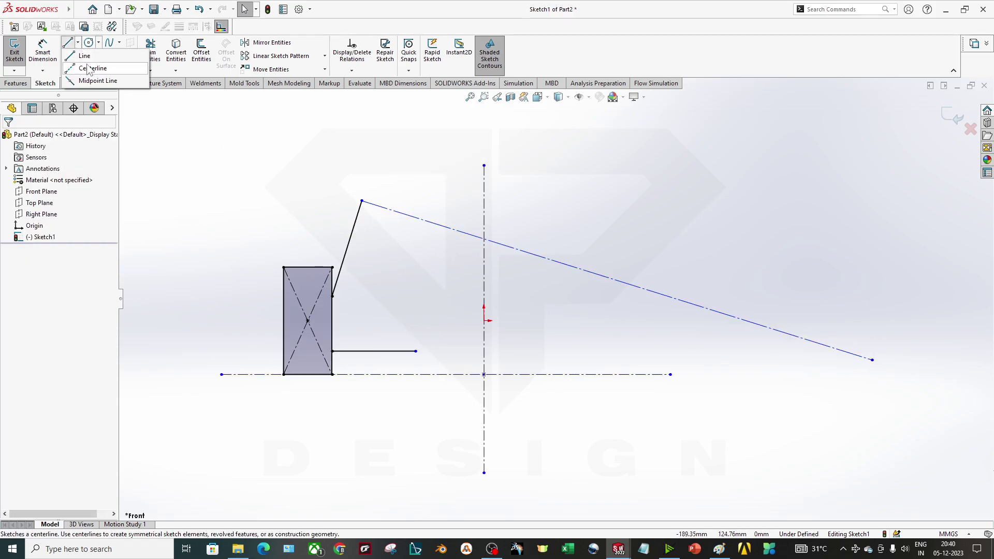
click(92, 61)
click(416, 352)
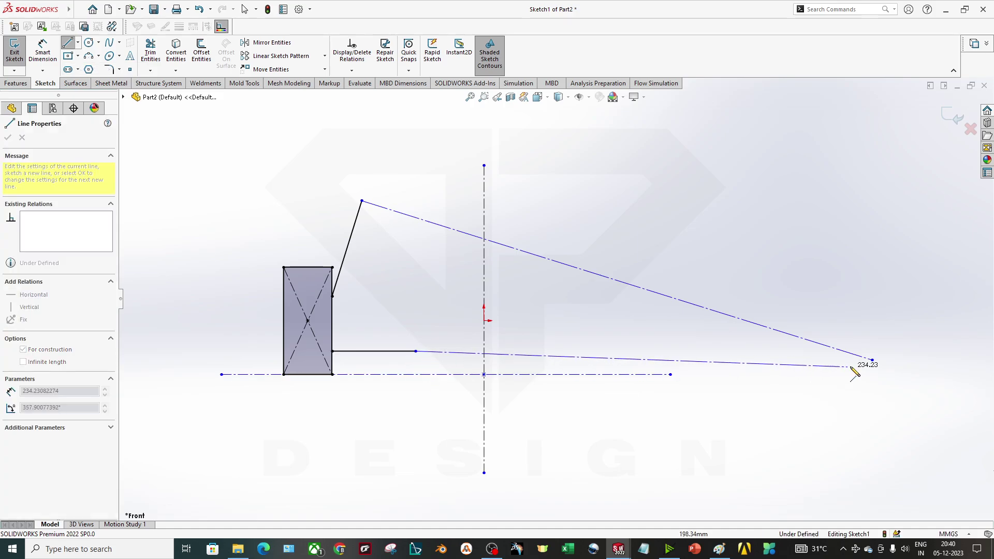
click(931, 352)
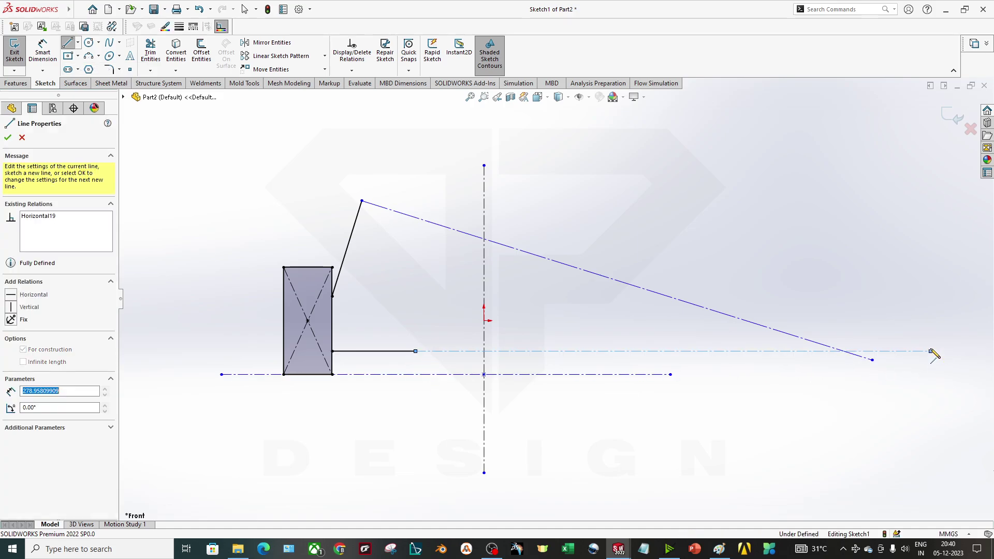
key(Escape)
Power-trim the overhanging ends of the sloping and horizontal construction lines back to their intersection
scroll(896, 370, down, 3)
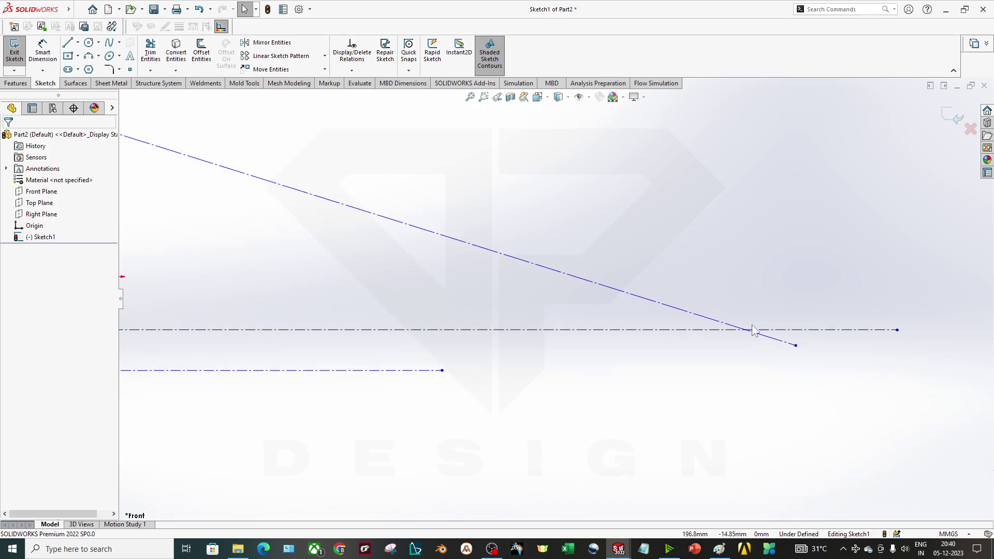
key(f)
click(151, 52)
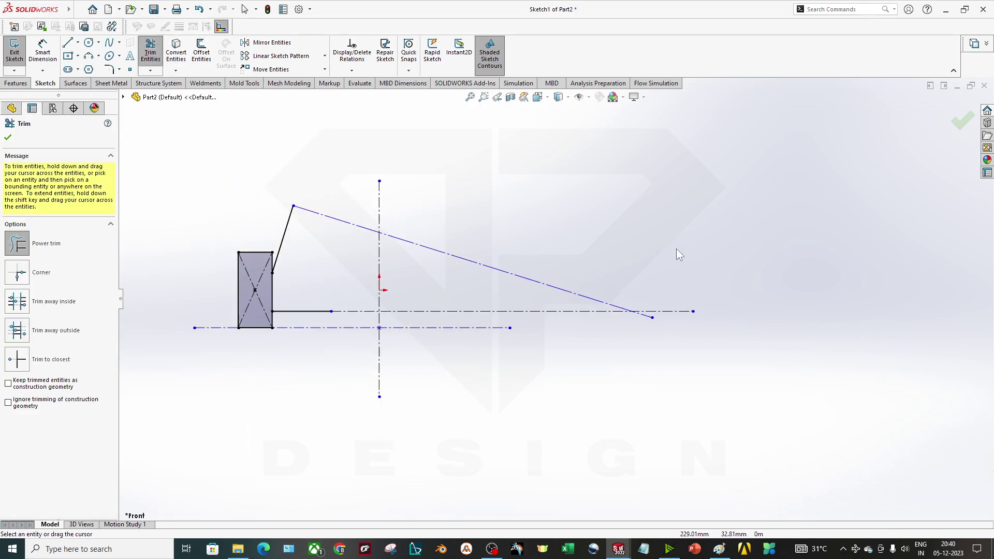
drag(676, 248, 641, 327)
key(f)
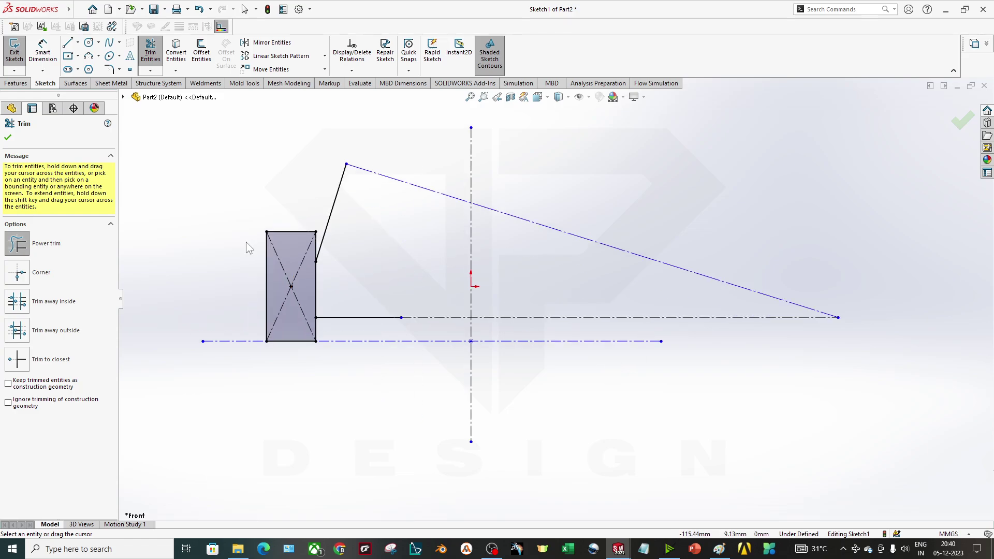
Draw a centerline from the midpoint of the wheel rectangle's bottom edge to the intersection of the two construction lines
click(78, 42)
click(94, 69)
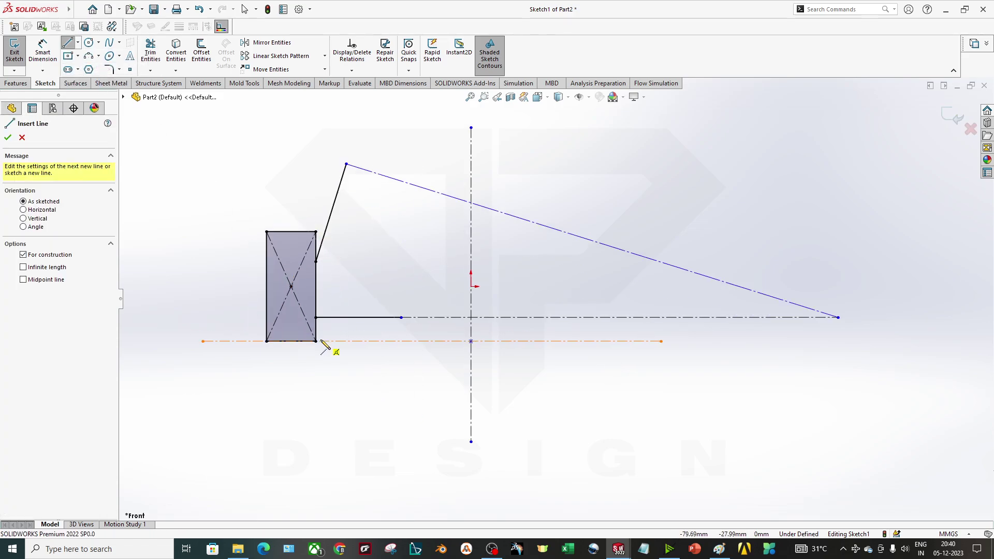
click(292, 342)
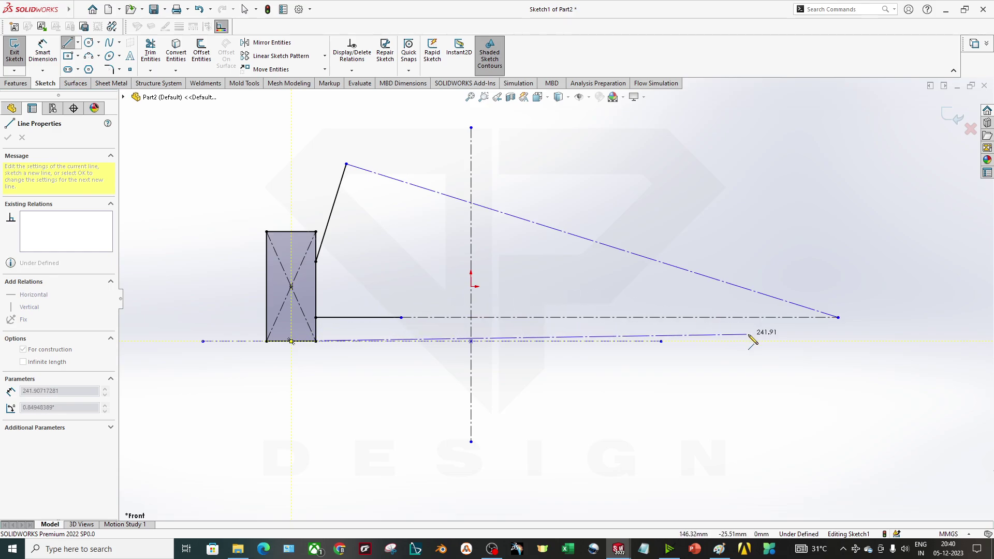
click(839, 318)
key(Escape)
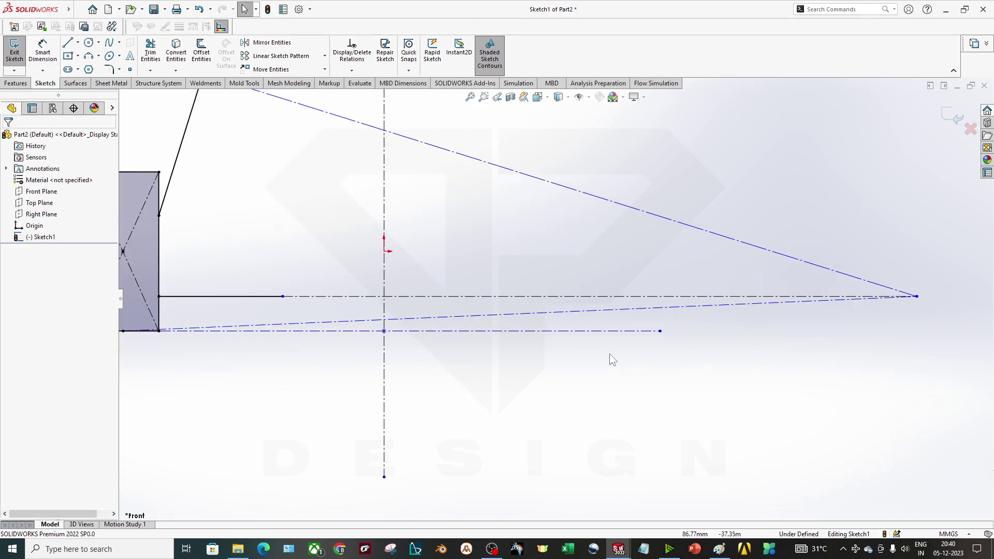
Examine the wheel's contact point, the instant center and where the line joining them crosses the vertical centerline
scroll(487, 331, up, 3)
scroll(363, 319, down, 3)
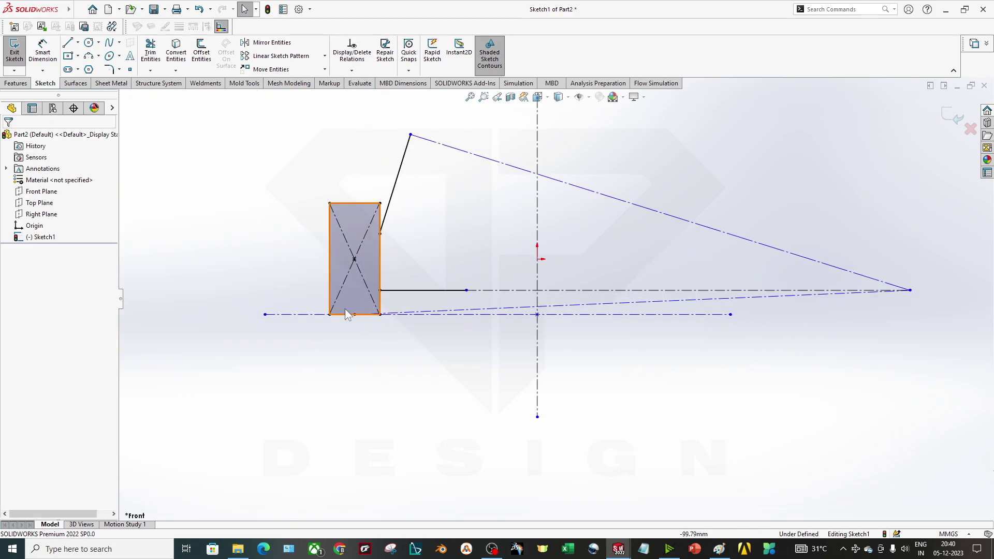
scroll(355, 323, down, 2)
scroll(368, 321, down, 2)
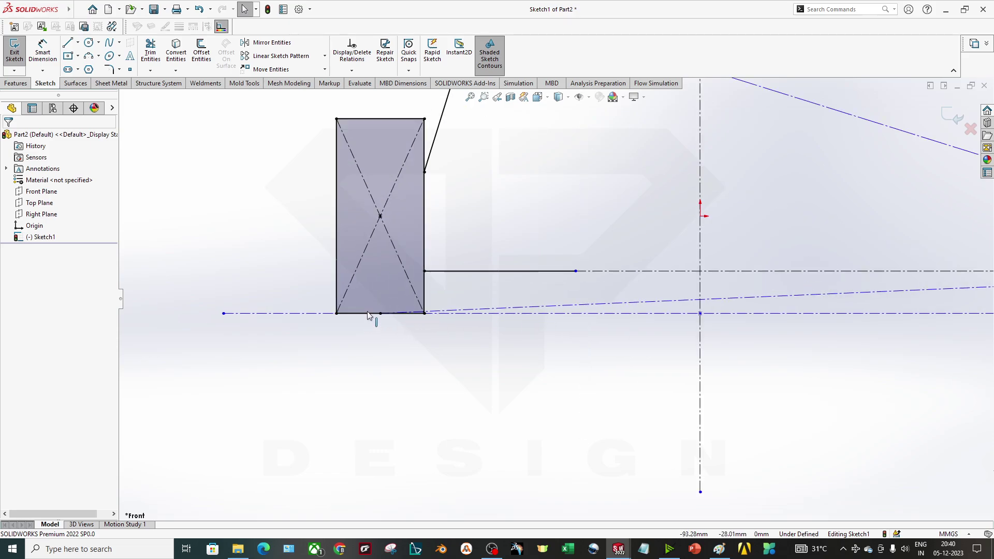
key(z)
key(z)
scroll(782, 296, down, 2)
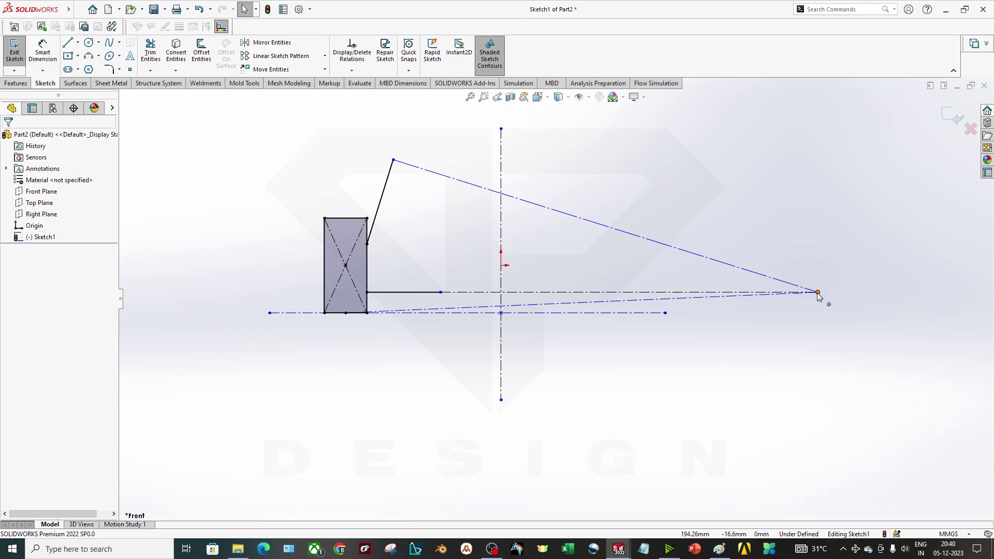
scroll(818, 295, down, 2)
key(z)
scroll(253, 263, down, 3)
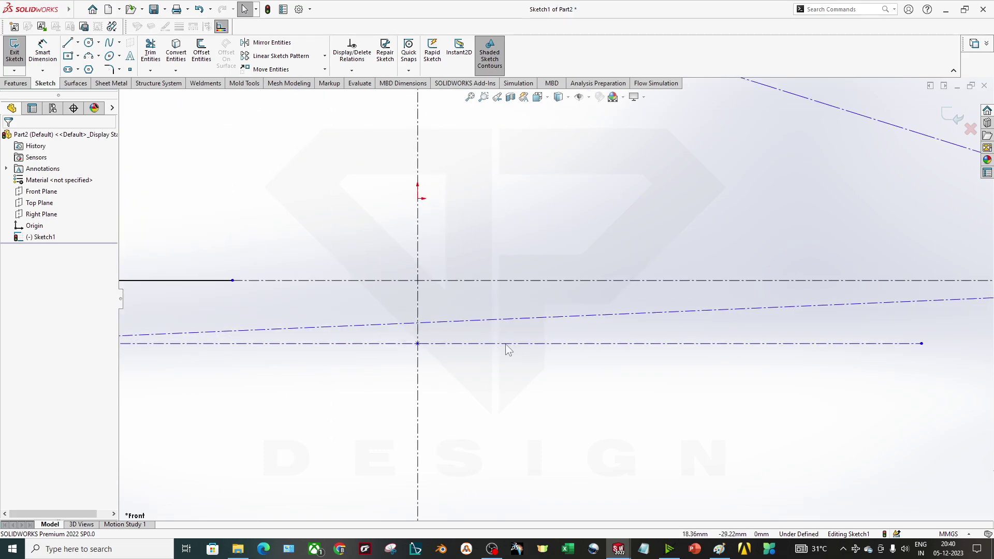
scroll(482, 344, down, 4)
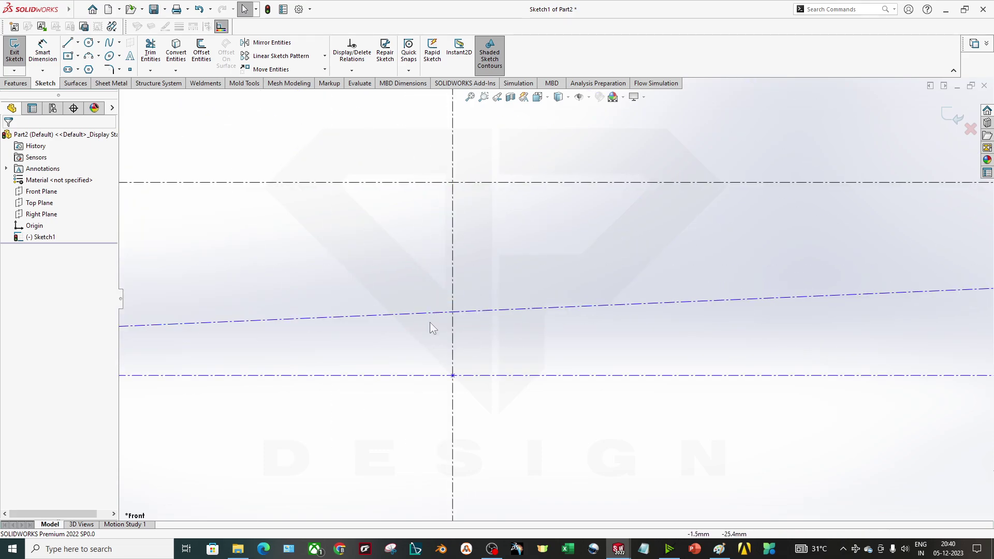
scroll(464, 315, down, 2)
scroll(499, 328, up, 5)
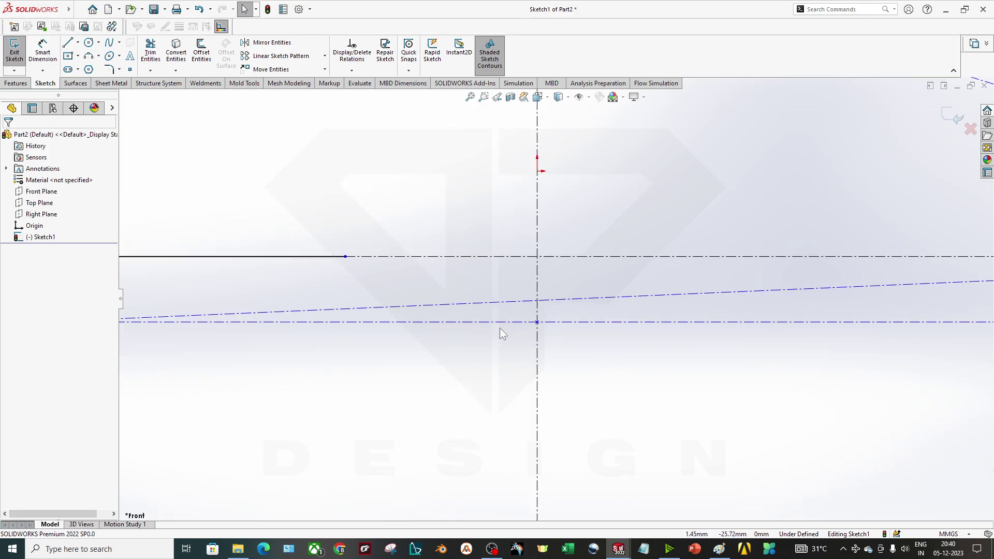
scroll(506, 333, up, 4)
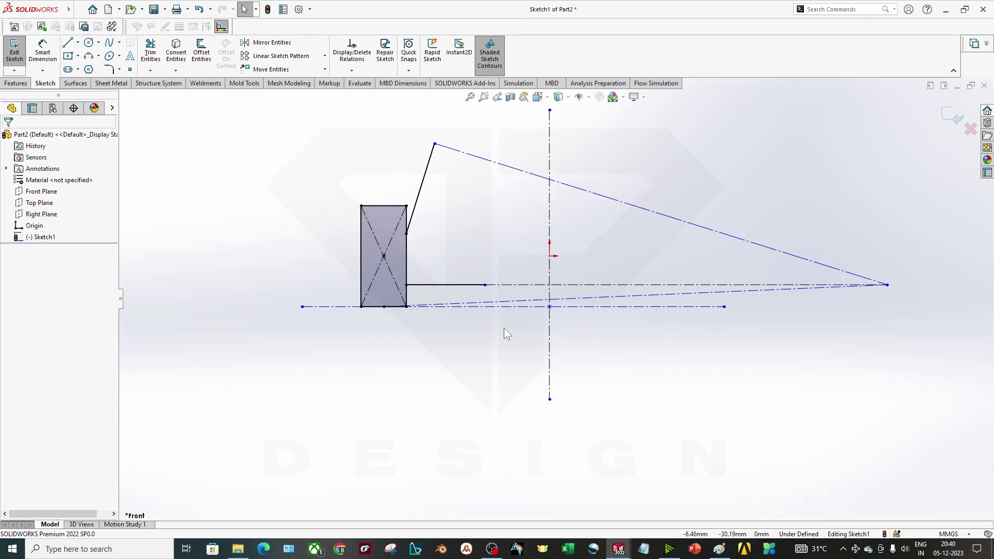